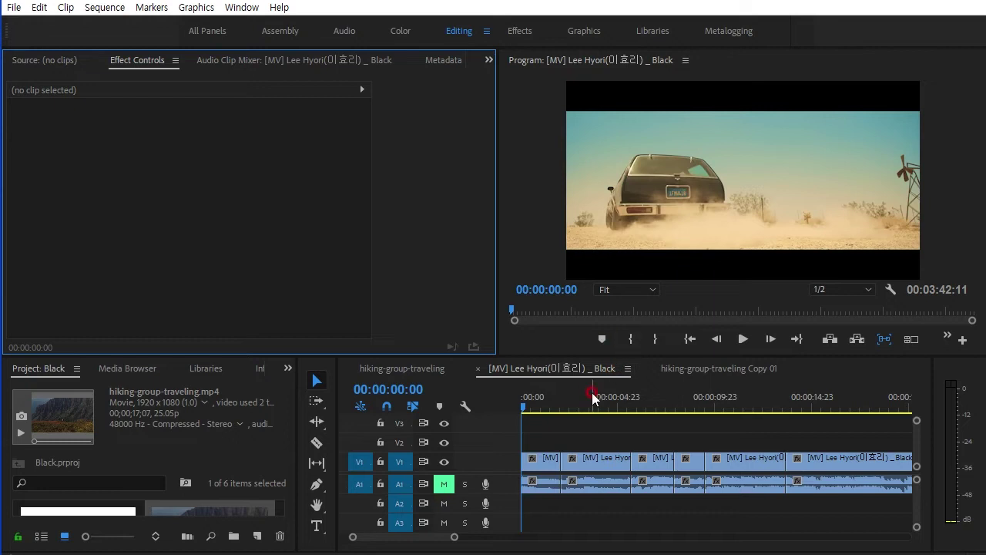
- Play back the opening of the music video sequence in an enlarged Program monitor to examine its title effect
left_click(543, 412)
left_click(523, 369)
left_click(538, 248)
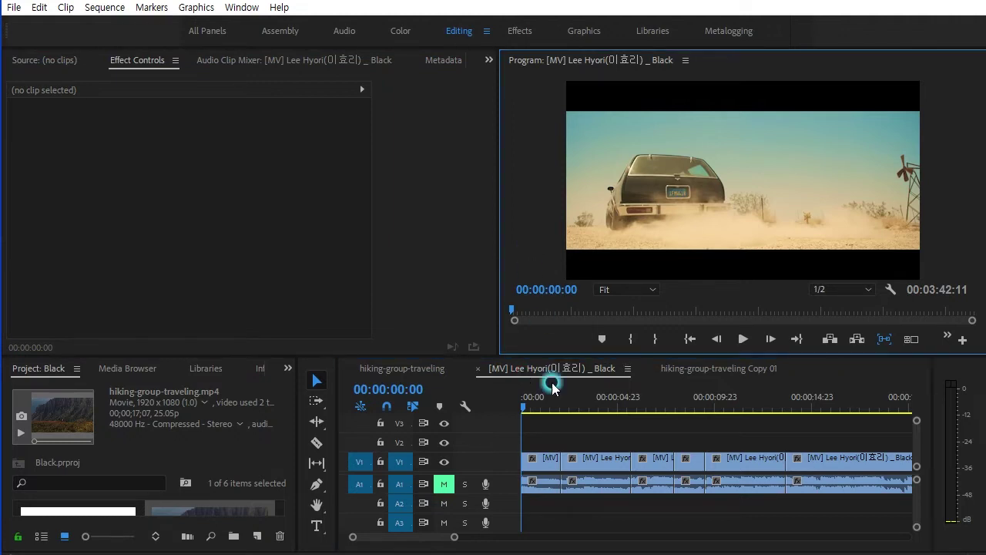
left_click(533, 281)
key("grave")
left_click(499, 445)
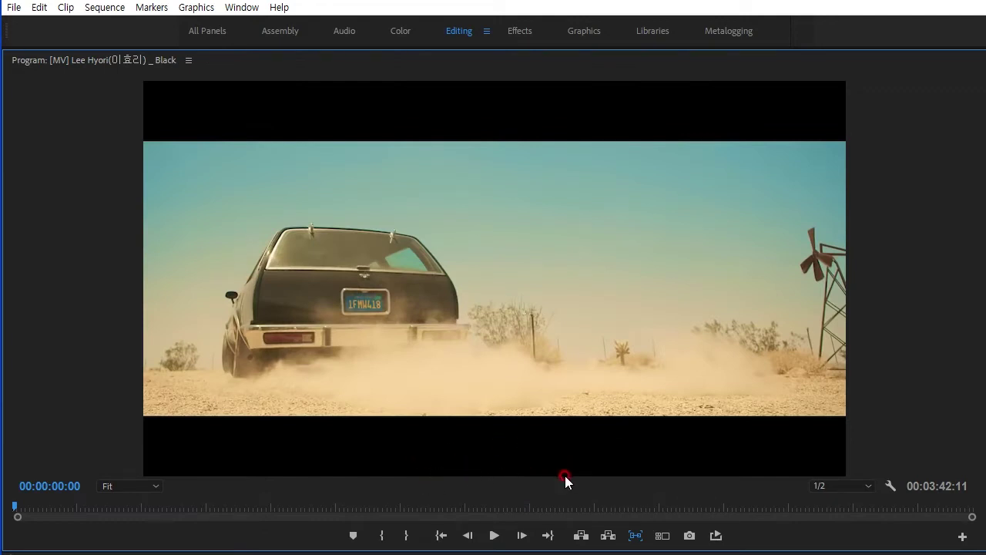
key("space")
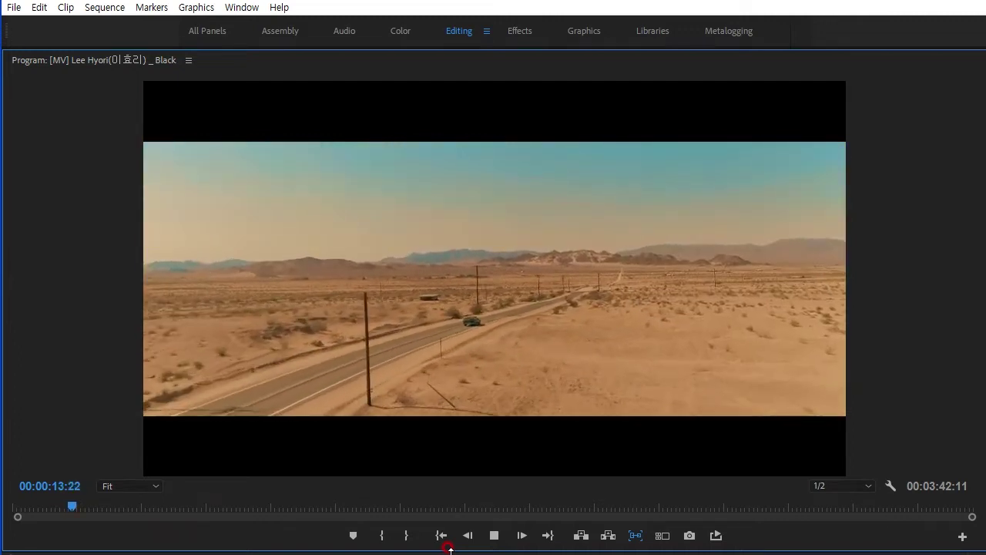
key("space")
key("grave")
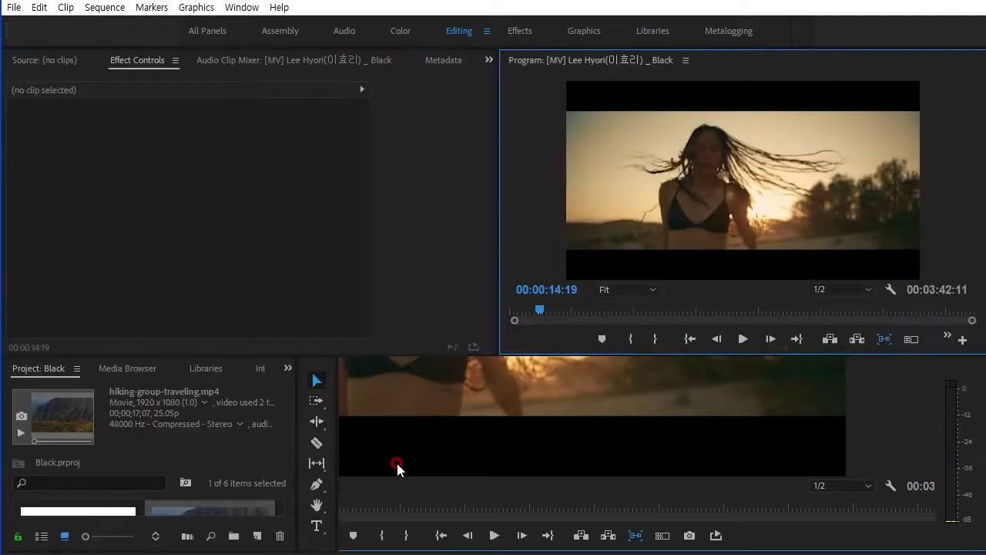
- Open the hiking-group-traveling Copy 01 sequence and play it back in the enlarged Program monitor
left_click(739, 367)
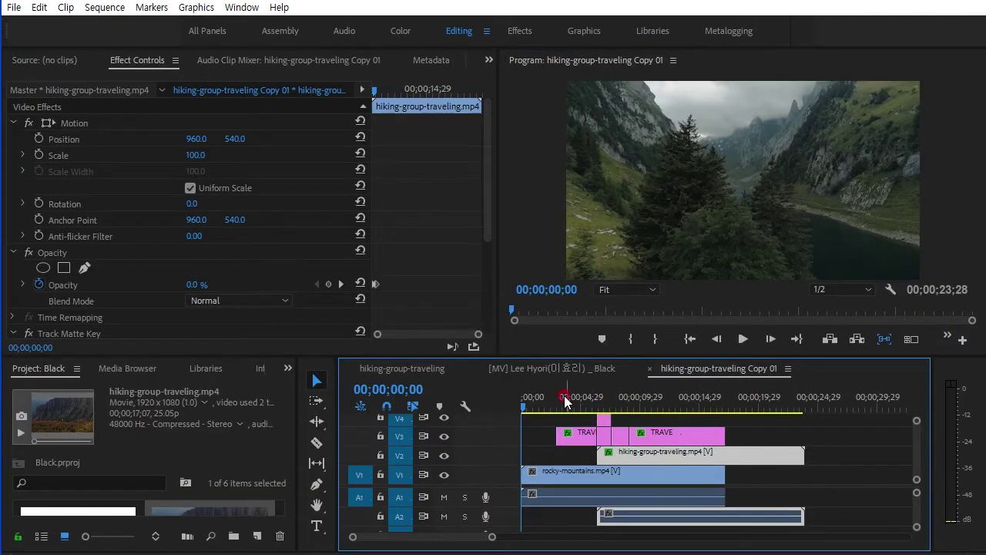
key("grave")
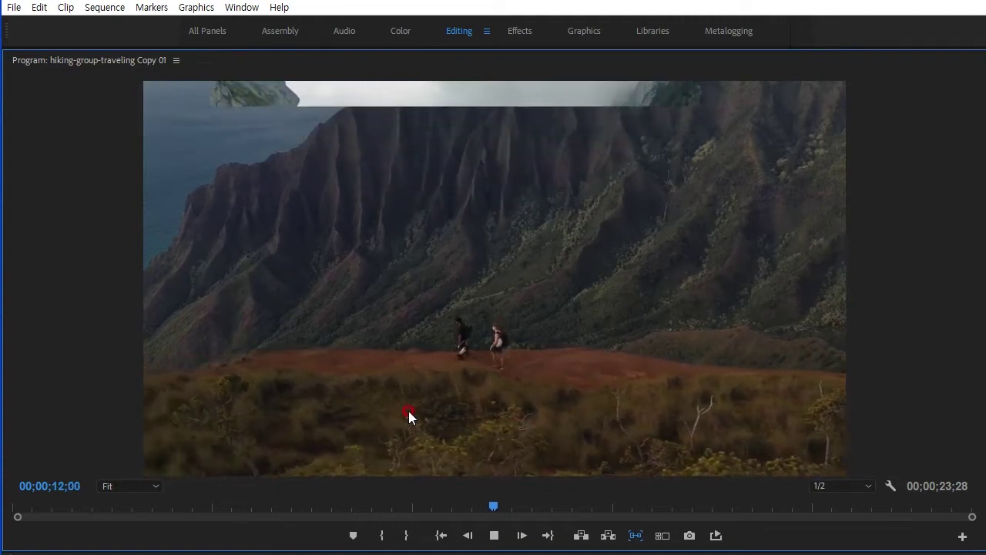
key("space")
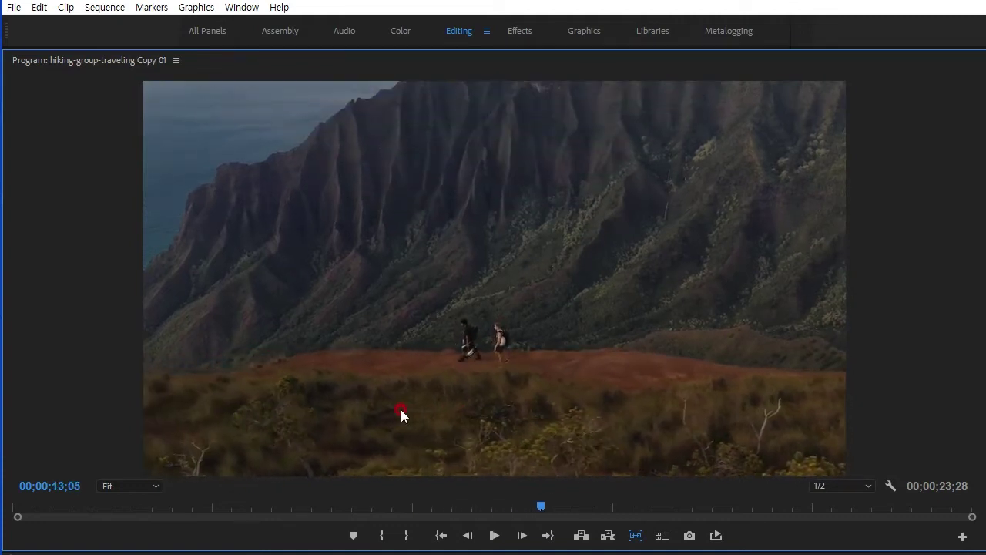
key("grave")
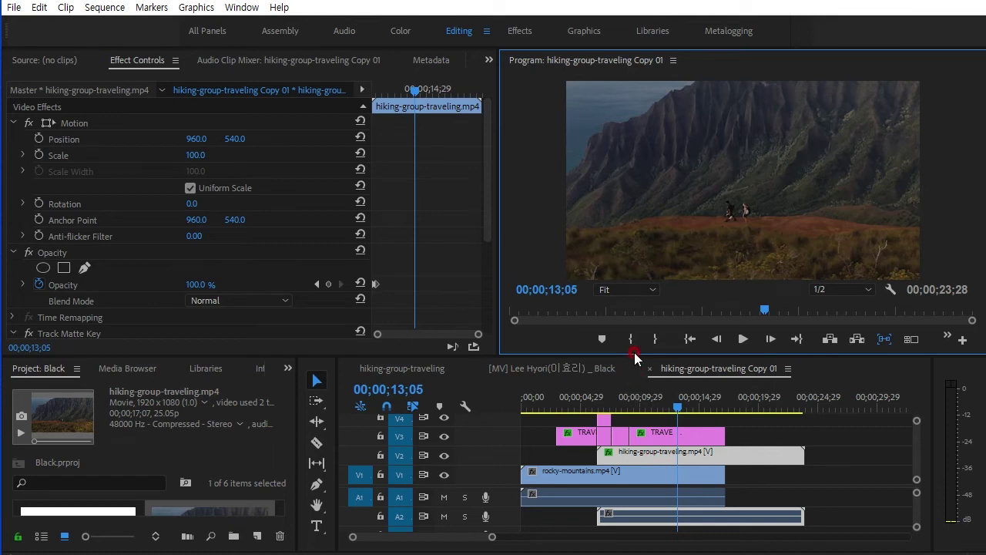
- Create a new sequence from the rocky mountains clip in the project, adjusting the panel heights around it
left_click_drag(630, 356, 620, 283)
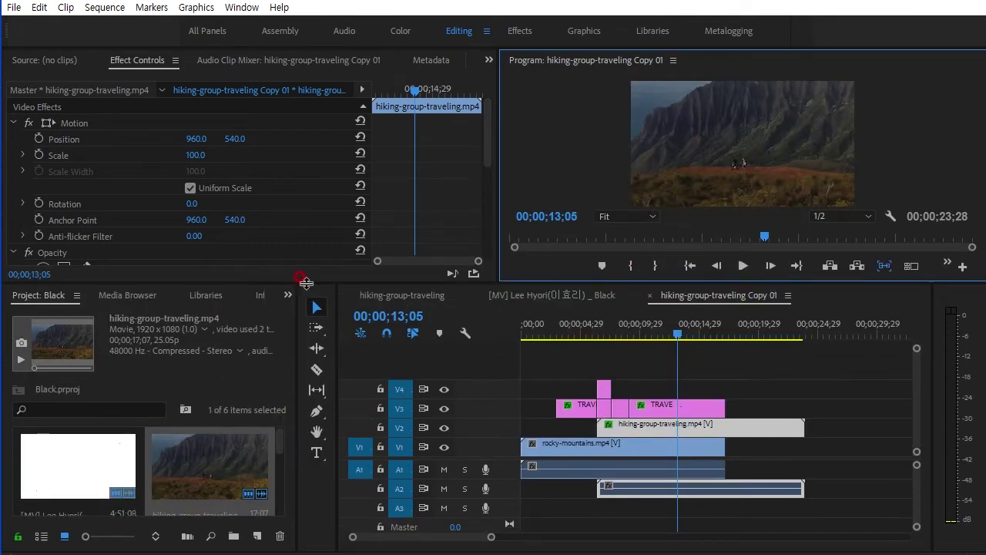
left_click_drag(305, 283, 309, 205)
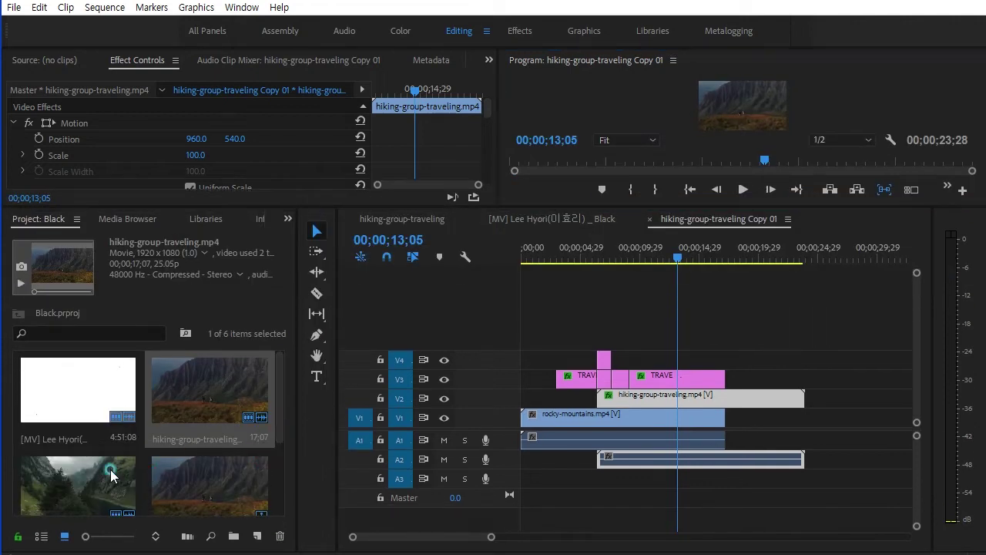
left_click_drag(110, 475, 258, 536)
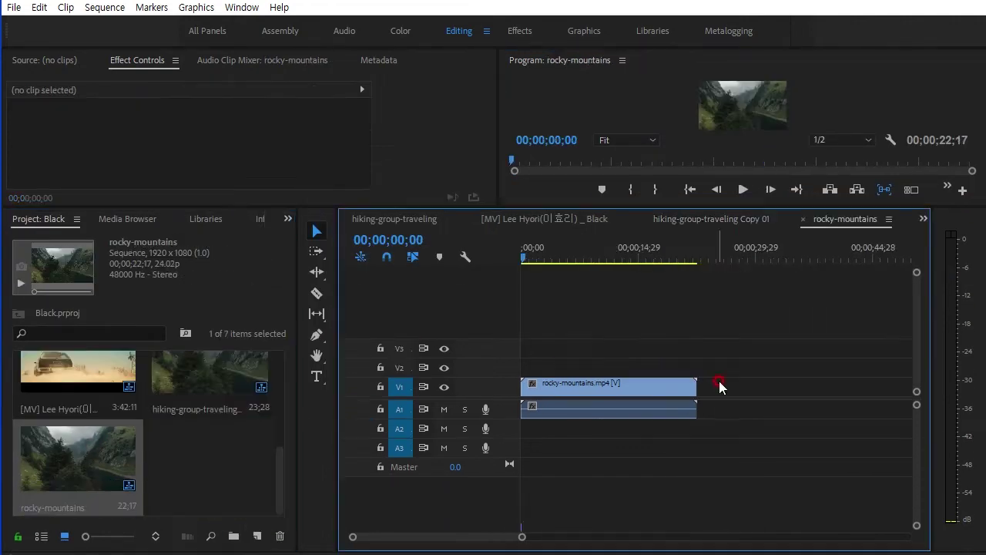
left_click_drag(693, 203, 683, 319)
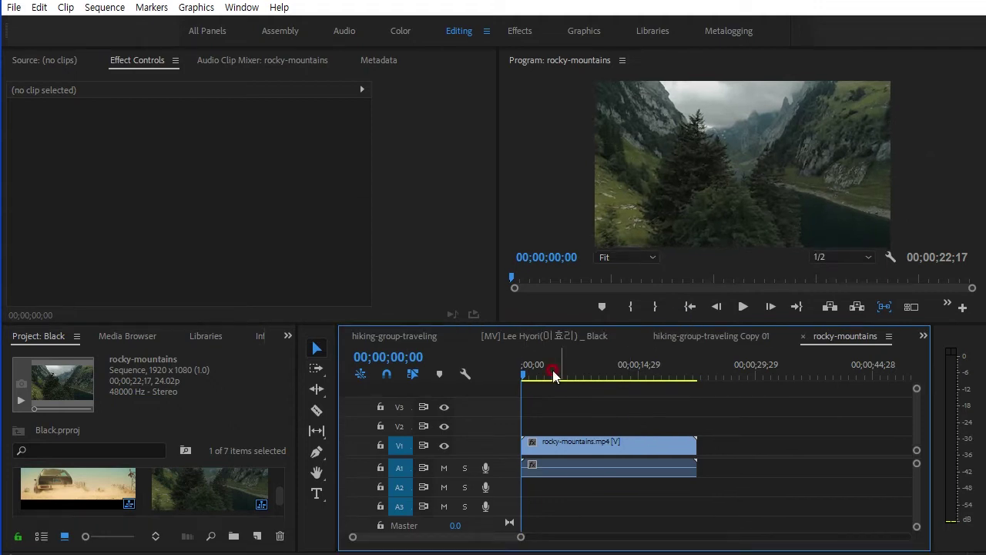
- Add the text title TRAVEL over the rocky-mountains footage, starting at 00;00;03;00
left_click(416, 361)
type("300")
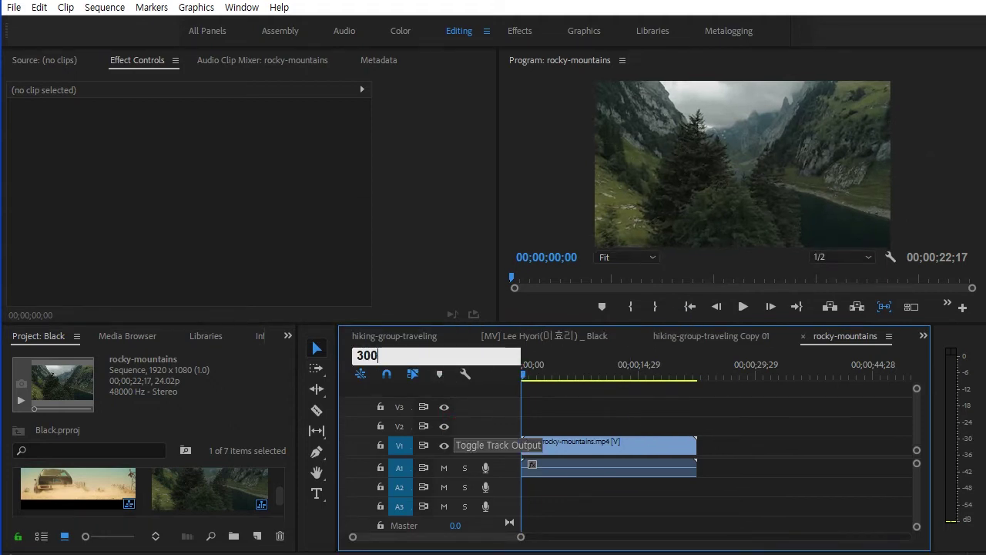
key("Return")
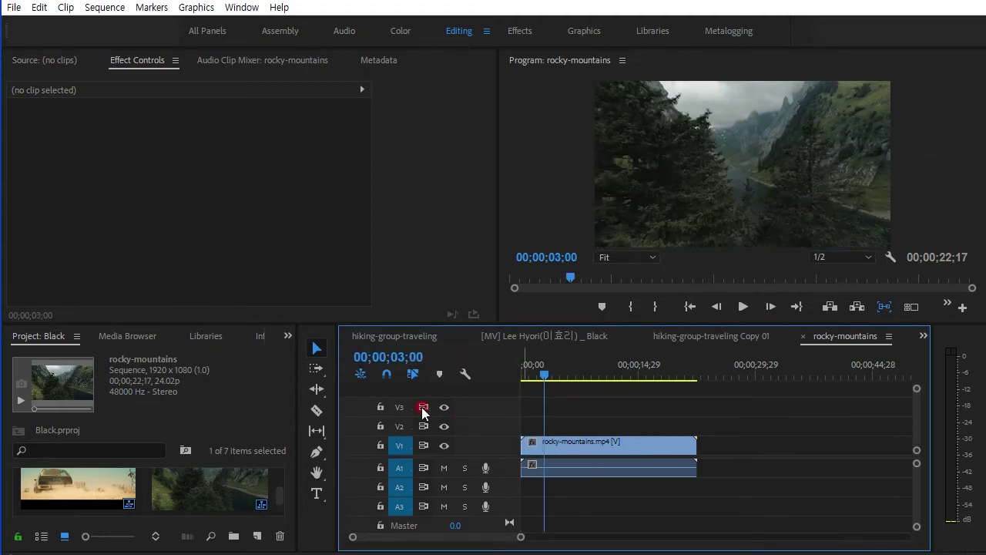
left_click(317, 493)
left_click(700, 174)
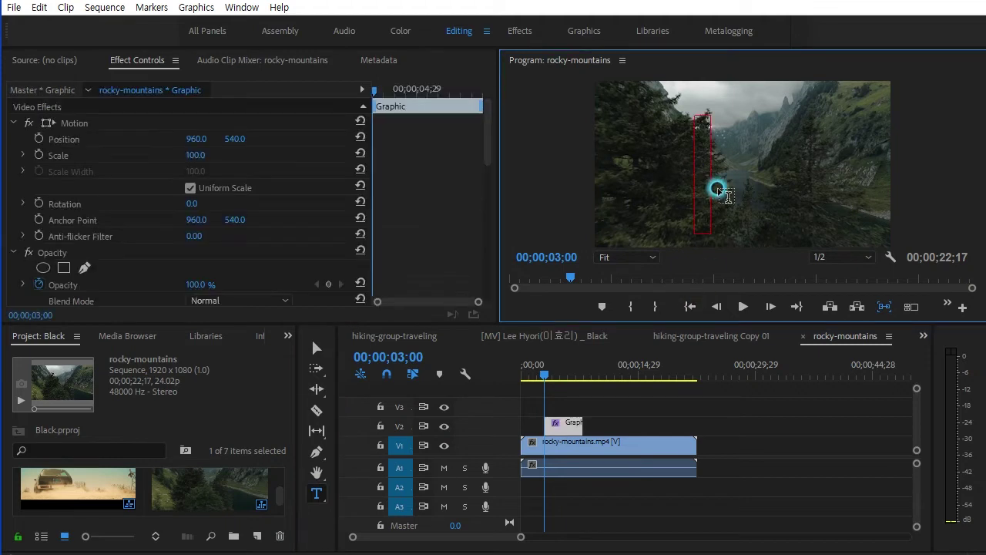
type("TRAVE")
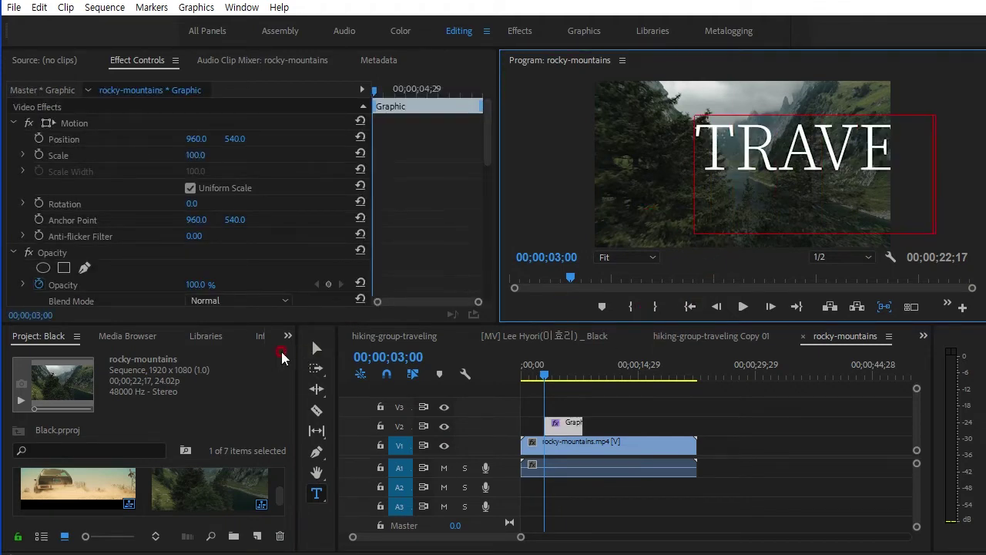
- Centre-align the TRAVEL text and reposition it in the middle of the frame
left_click(316, 348)
left_click_drag(752, 167, 680, 187)
left_click(545, 321)
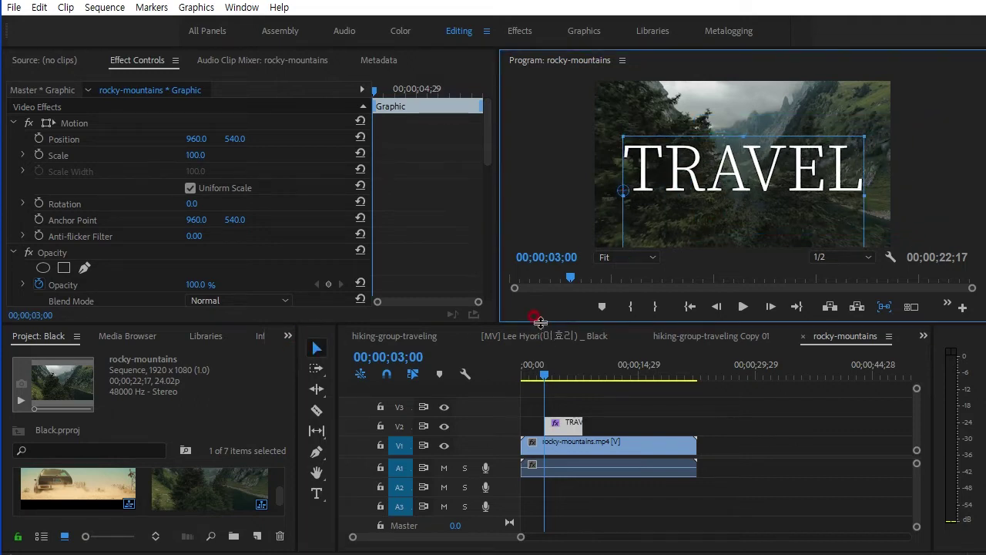
left_click_drag(539, 322, 533, 354)
left_click_drag(487, 182, 490, 269)
left_click(30, 260)
left_click(71, 210)
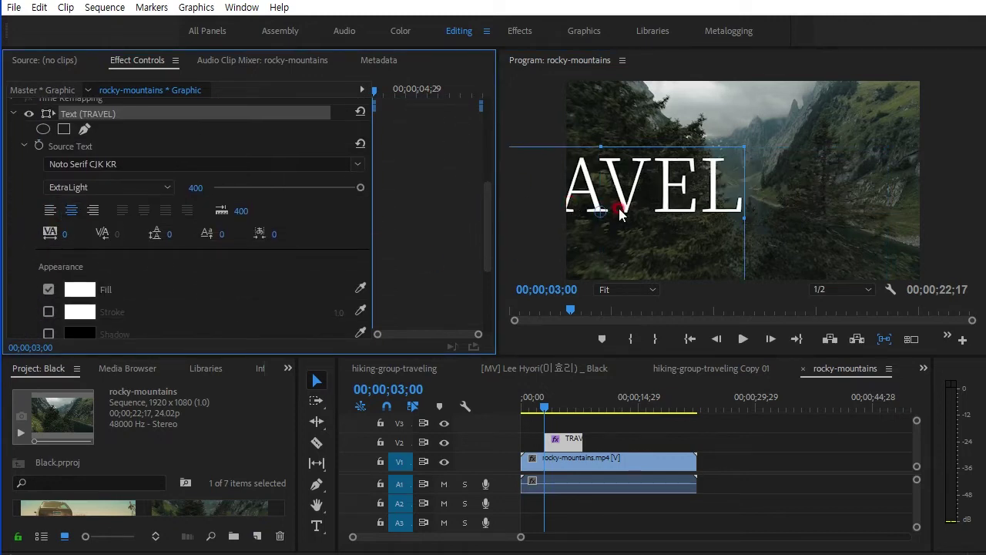
left_click_drag(593, 198, 738, 205)
left_click(208, 195)
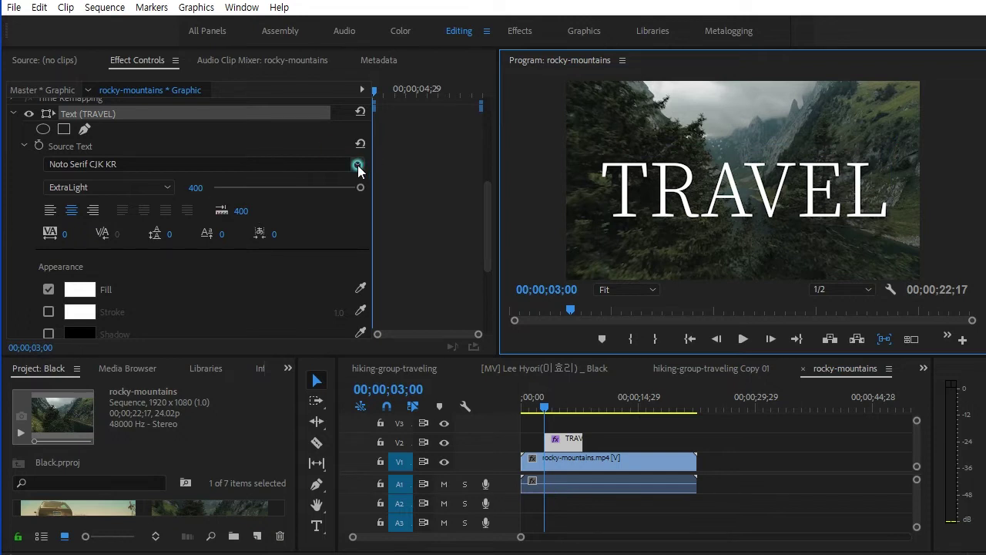
- Try the Black style of Noto Serif CJK KR on the TRAVEL text
left_click(357, 166)
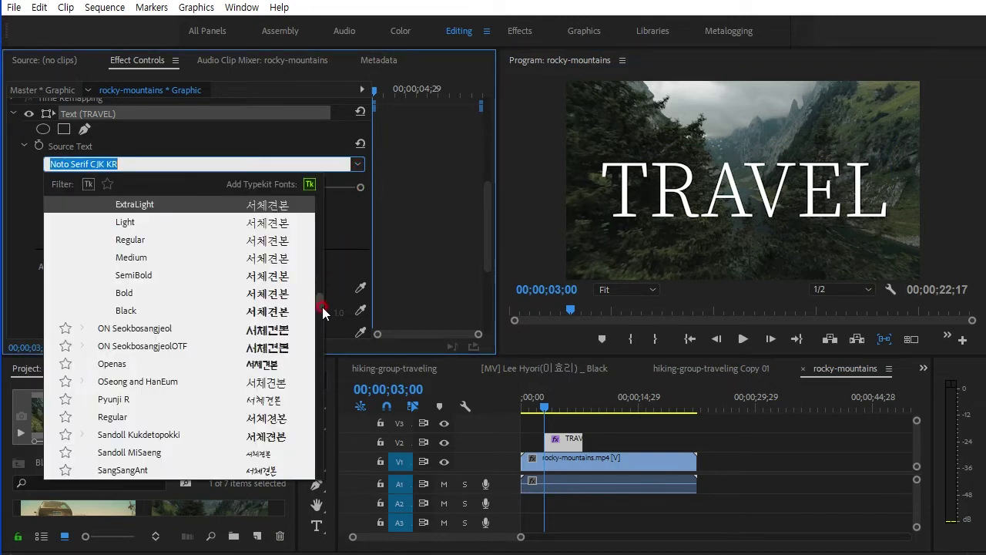
scroll(151, 261, "up", 2)
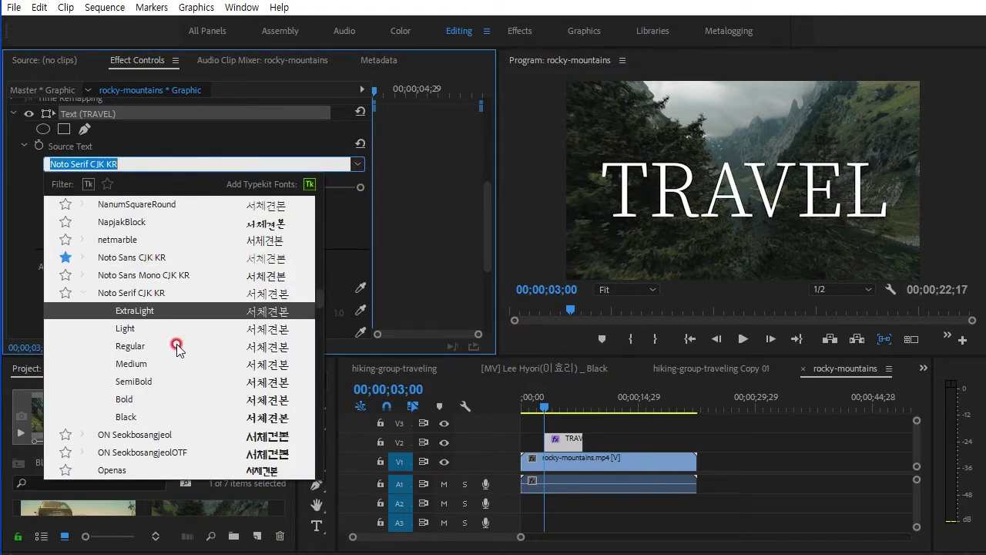
left_click(129, 417)
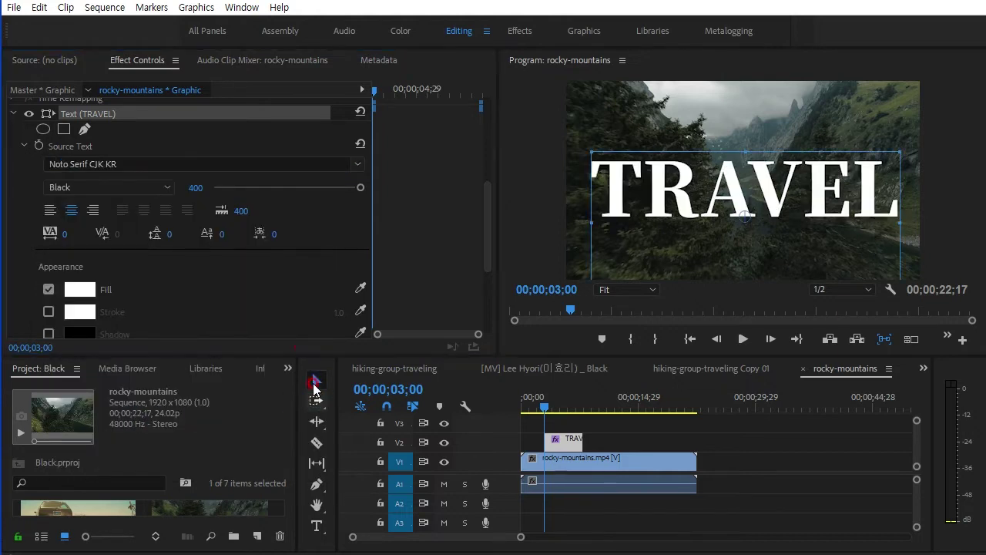
- Set the TRAVEL text's font to Noto Sans CJK KR in the Black style
left_click(359, 163)
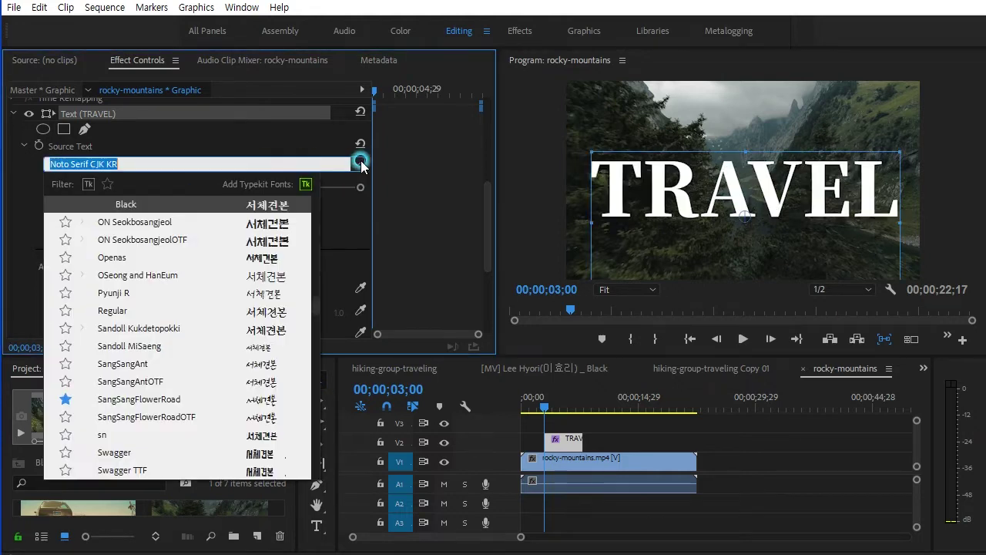
scroll(283, 327, "up", 2)
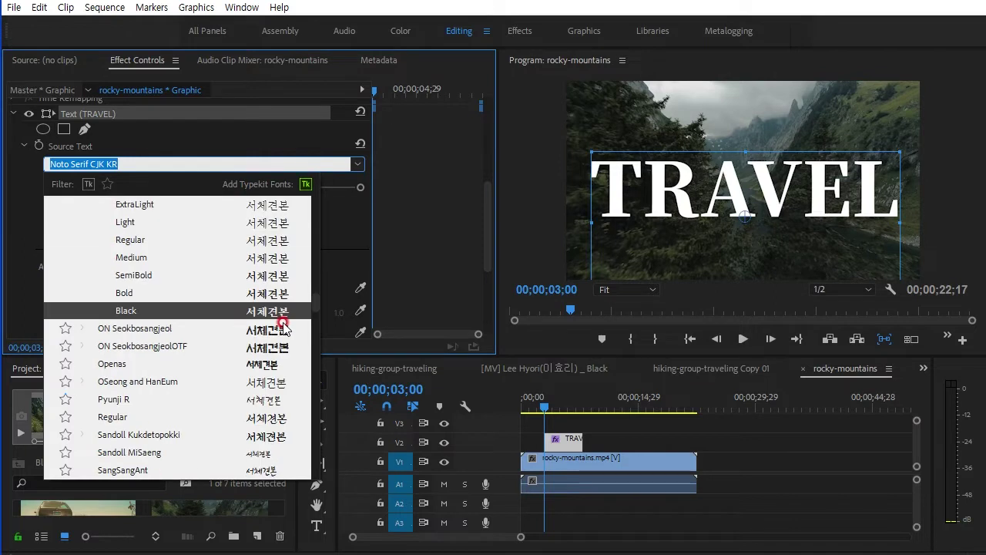
scroll(158, 339, "up", 3)
left_click(140, 312)
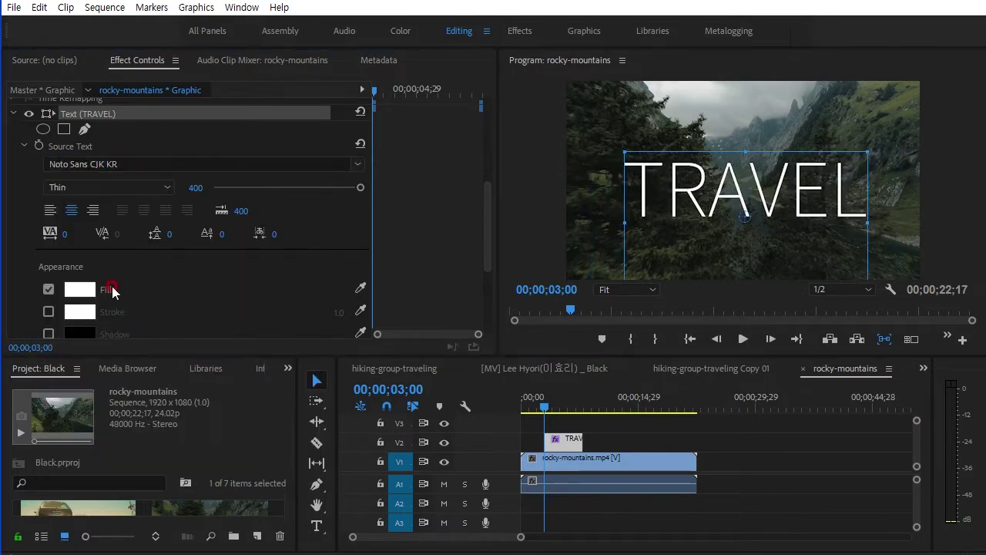
left_click(167, 187)
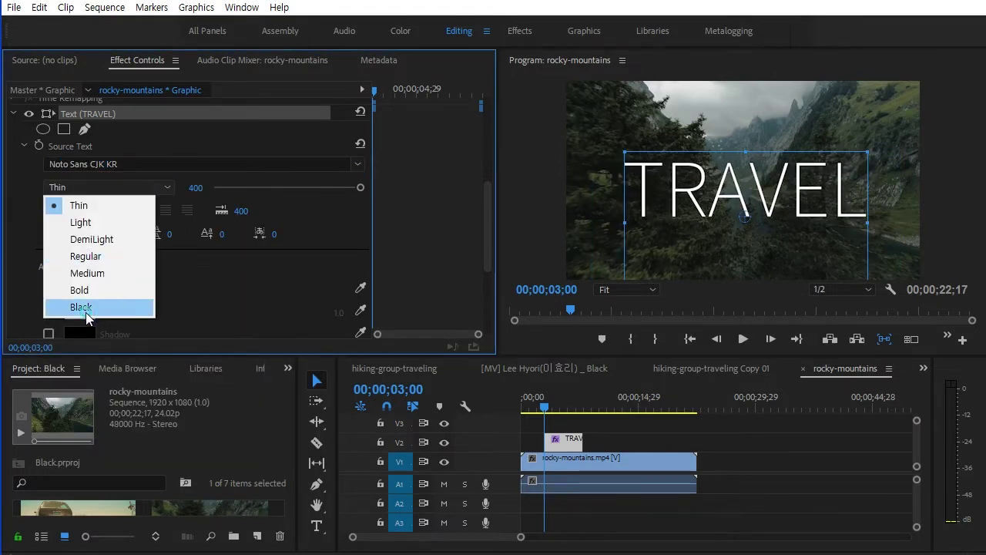
left_click(136, 308)
left_click(535, 234)
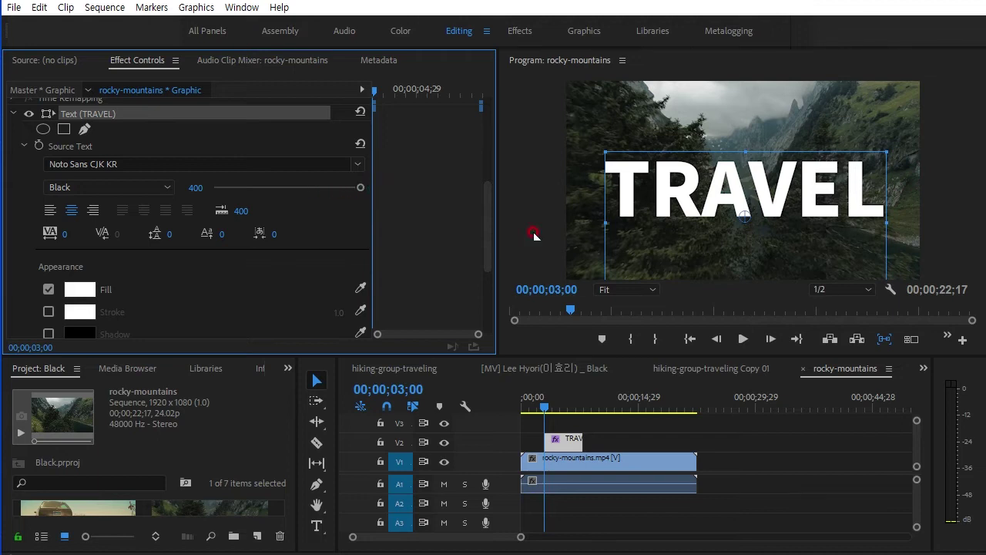
- Move the TRAVEL text's anchor point up to the middle of the letters
left_click(741, 198)
left_click(741, 273)
left_click(745, 216)
left_click_drag(745, 217, 744, 190)
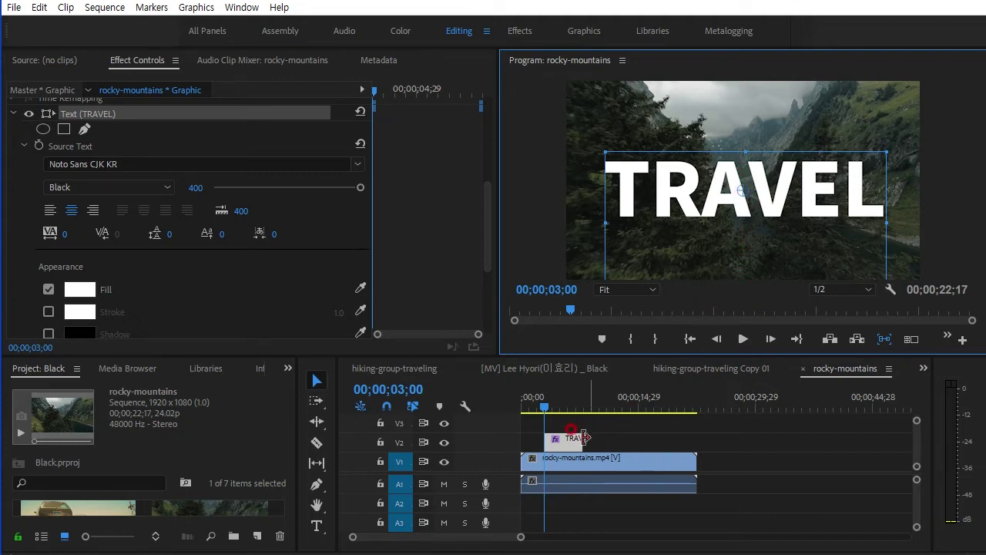
- Extend the TRAVEL title to the end of the rocky-mountains clip and move it up to track V3
left_click_drag(582, 439, 689, 442)
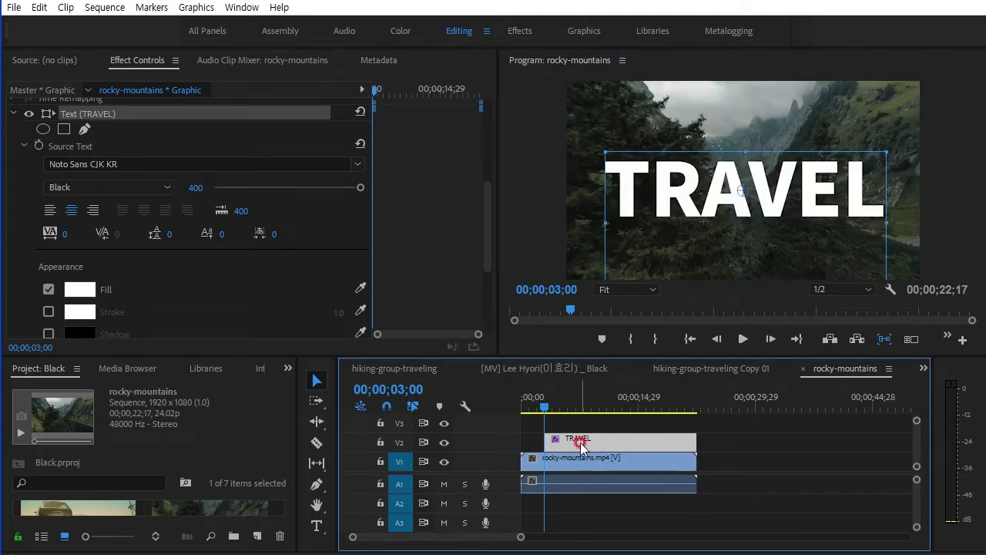
left_click(567, 441)
left_click_drag(568, 445, 586, 415)
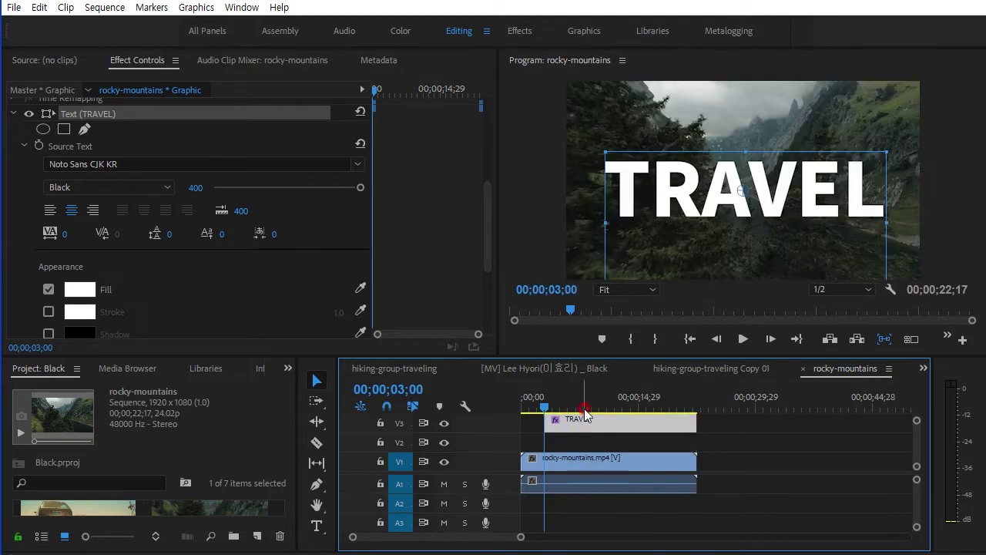
key("=")
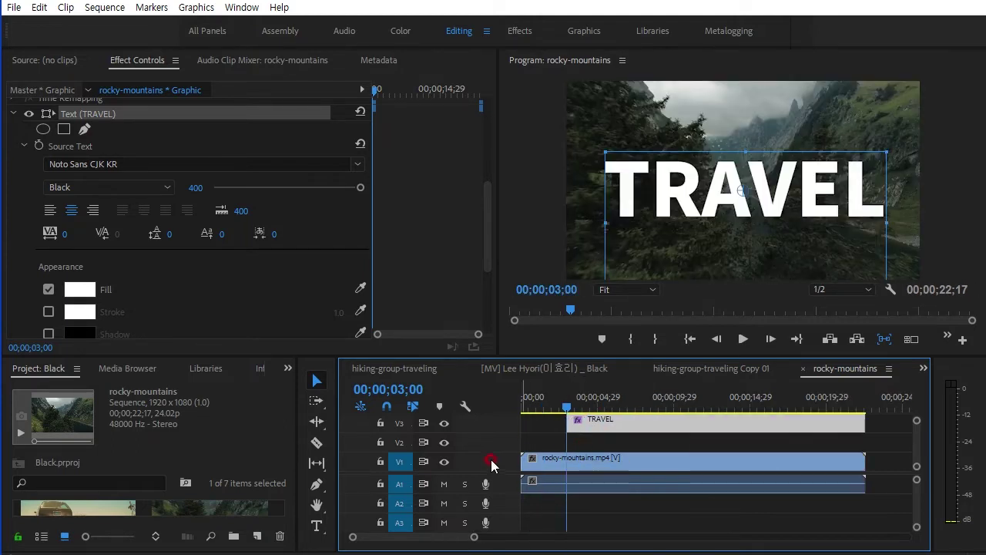
left_click_drag(502, 471, 493, 494)
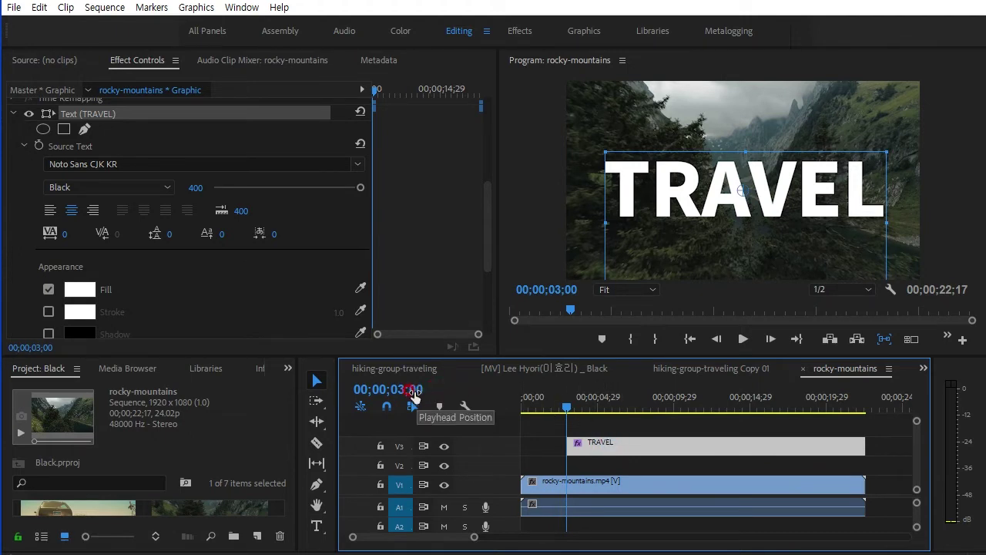
- Add a 100% opacity keyframe to the TRAVEL title at 00;00;05;00
left_click(421, 389)
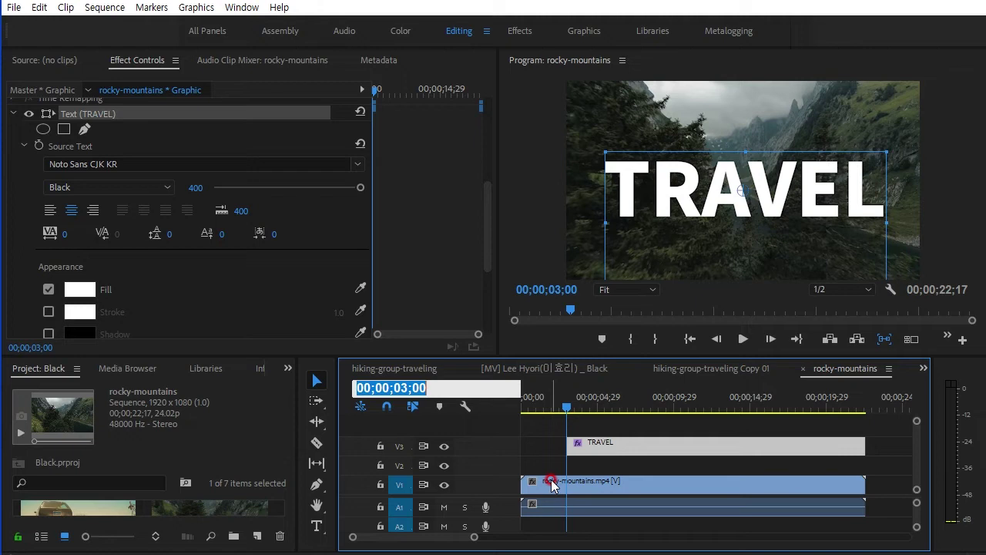
type("500")
key("Return")
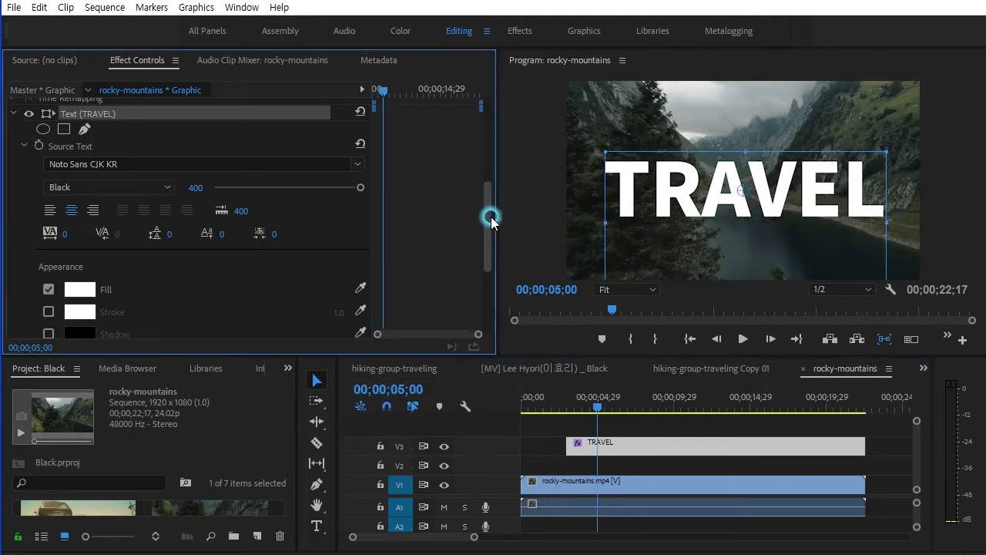
left_click_drag(491, 216, 499, 99)
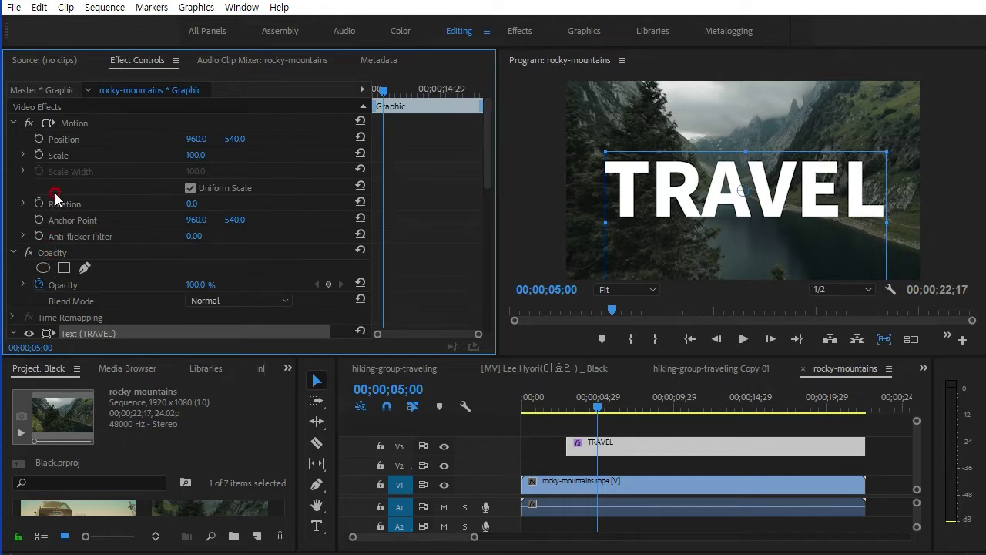
left_click(333, 283)
- Set the TRAVEL title's opacity to 0% at the start of its clip and play back the fade-in
left_click_drag(383, 91, 236, 125)
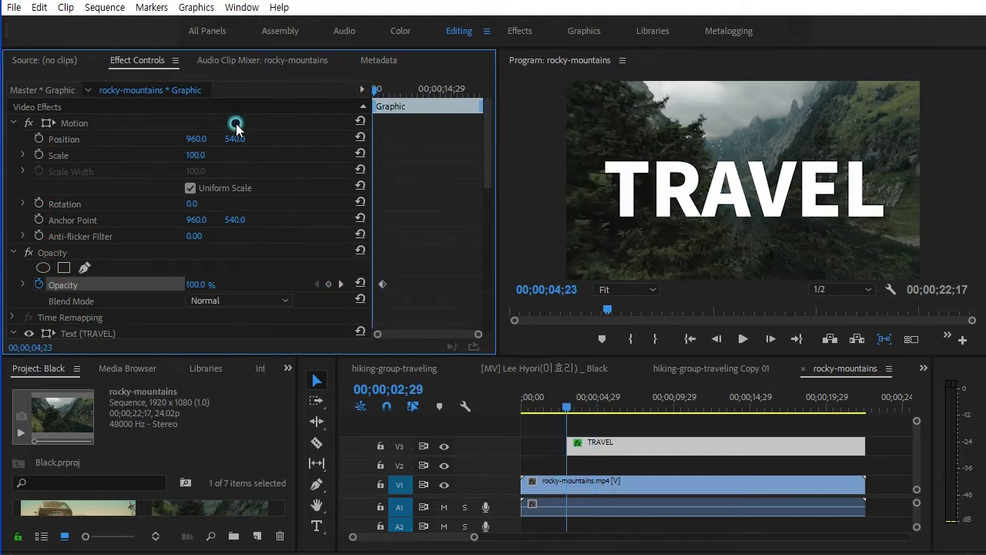
left_click(192, 284)
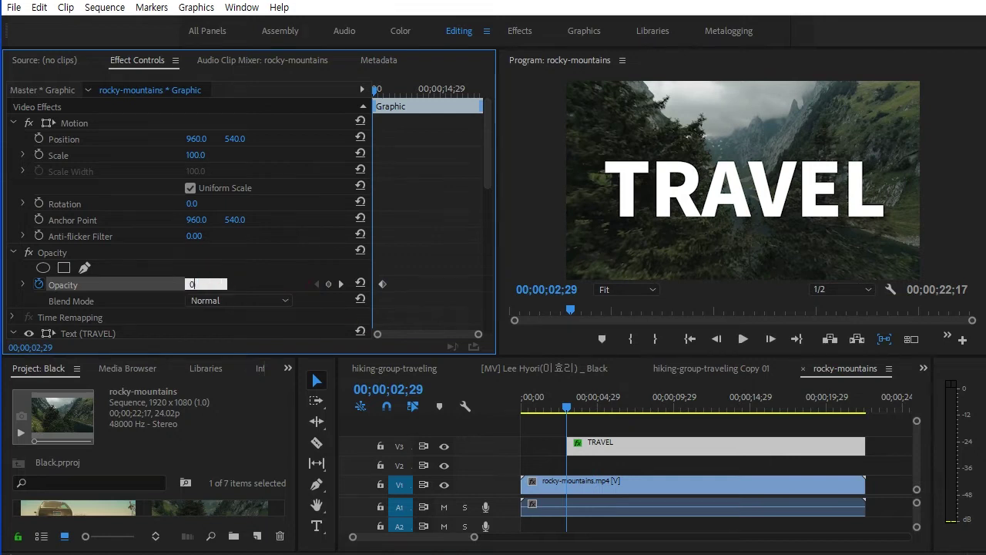
key("Return")
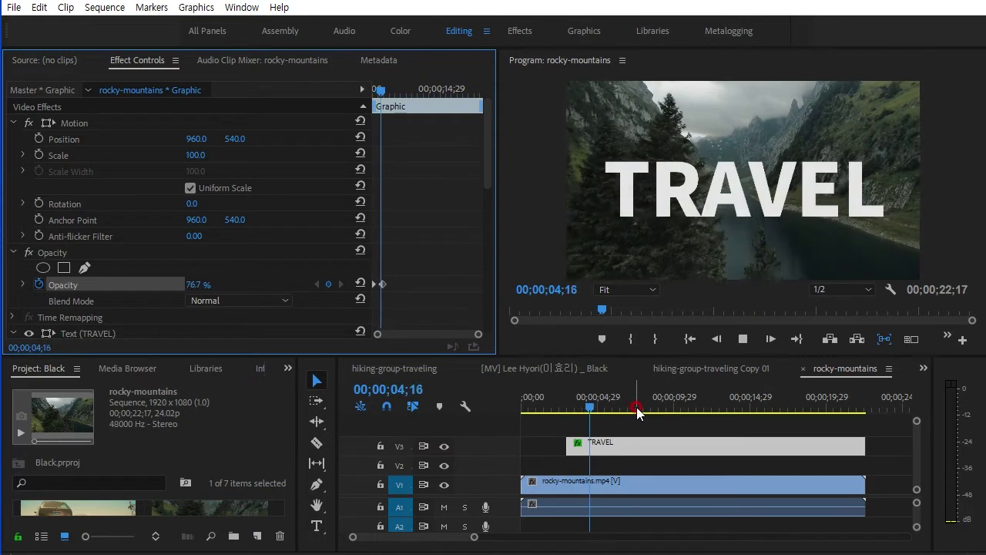
key("space")
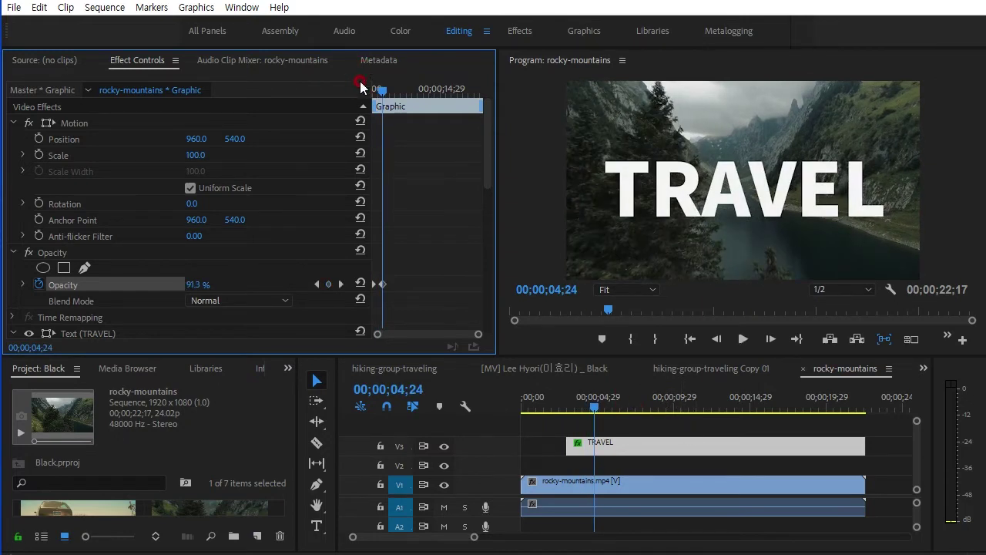
- Start the Scale animation of the TRAVEL text with a keyframe at 00;00;07;00
left_click_drag(385, 94, 399, 96)
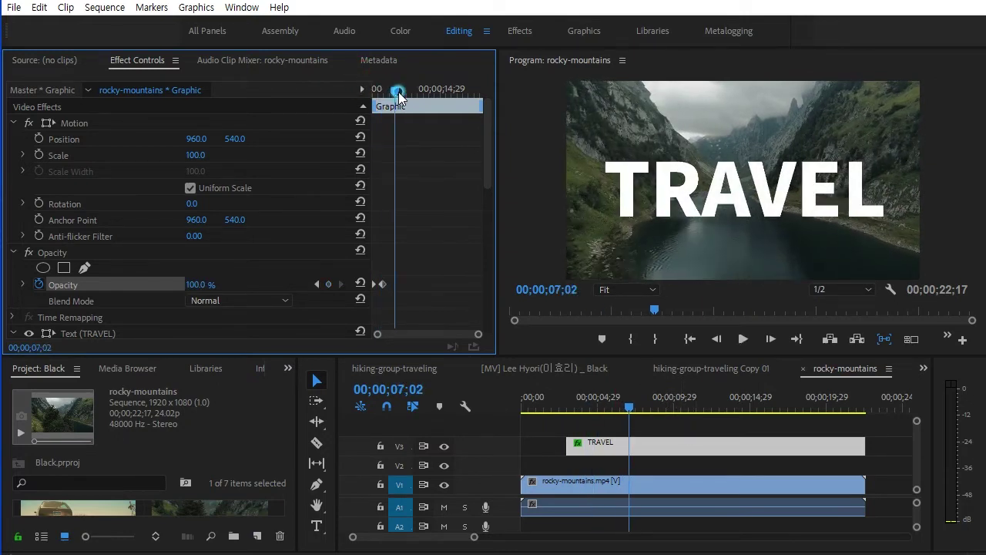
left_click(408, 378)
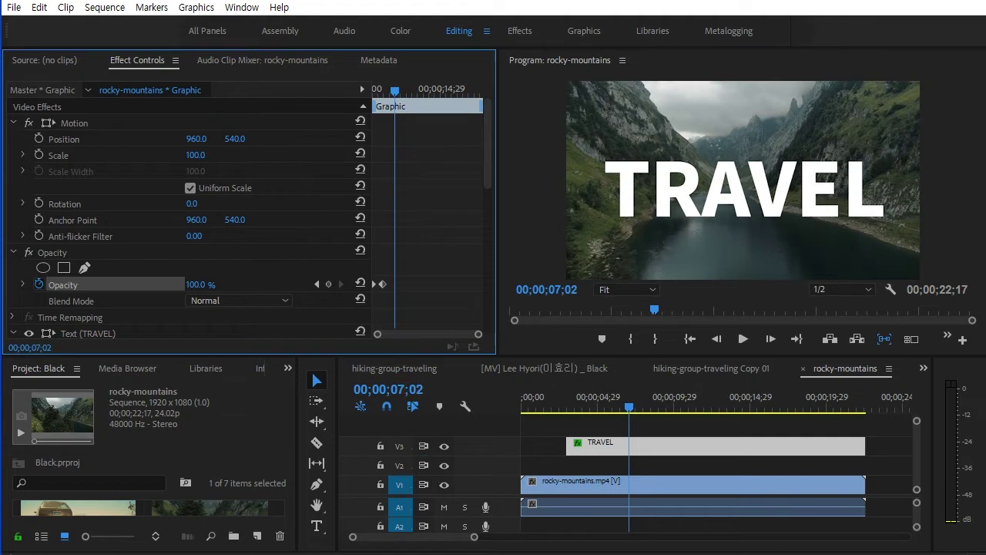
left_click(388, 389)
type("700")
key("Return")
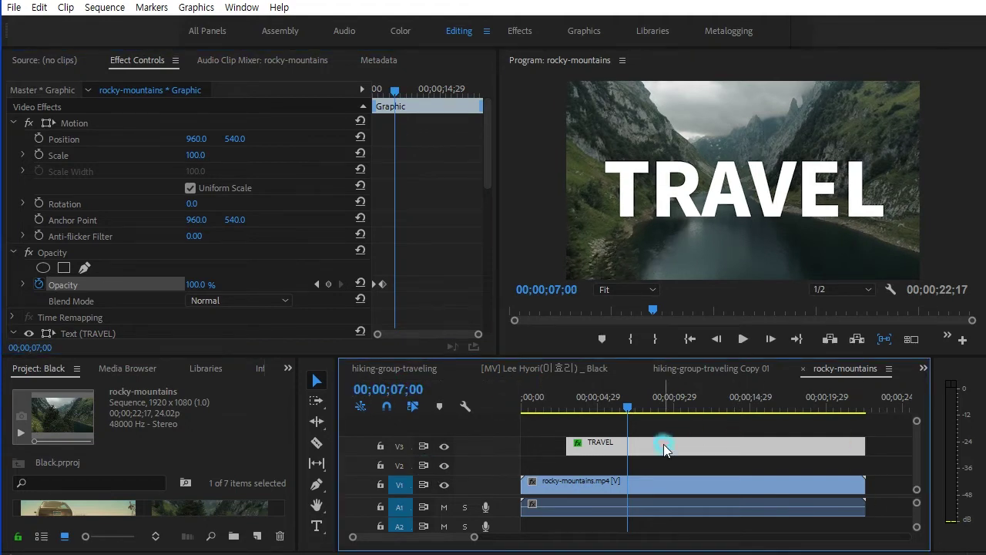
left_click_drag(484, 184, 485, 259)
left_click(385, 213)
left_click(90, 134)
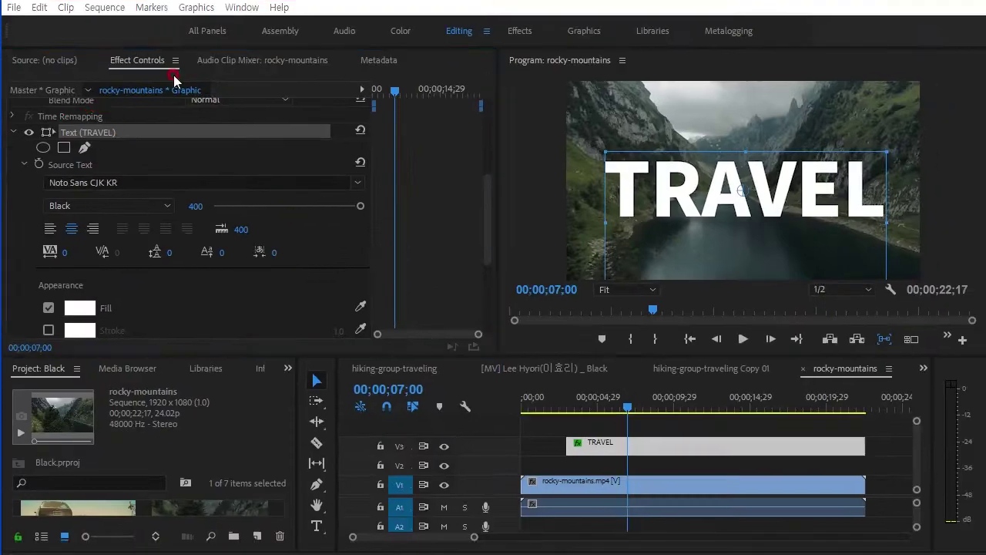
left_click(452, 217)
left_click_drag(484, 241, 495, 323)
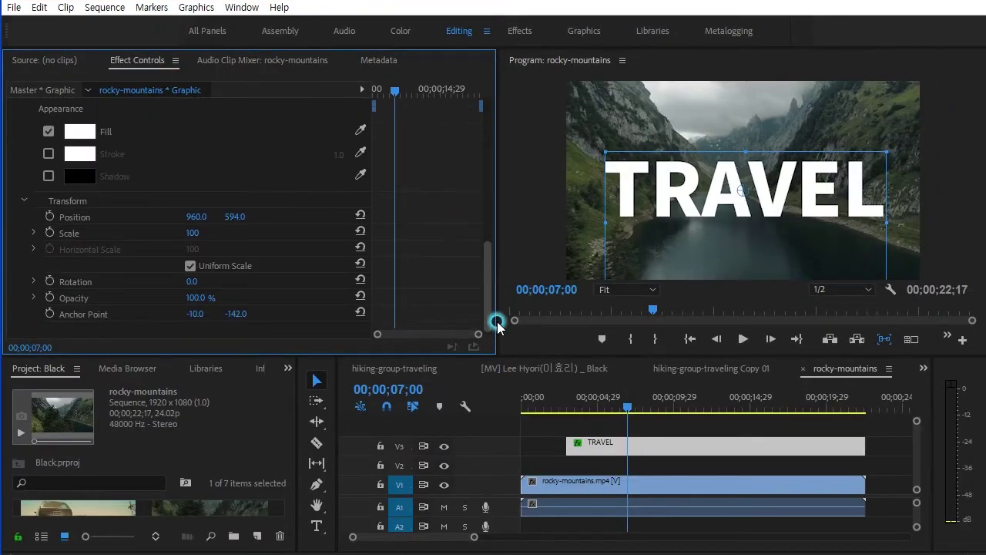
left_click(50, 233)
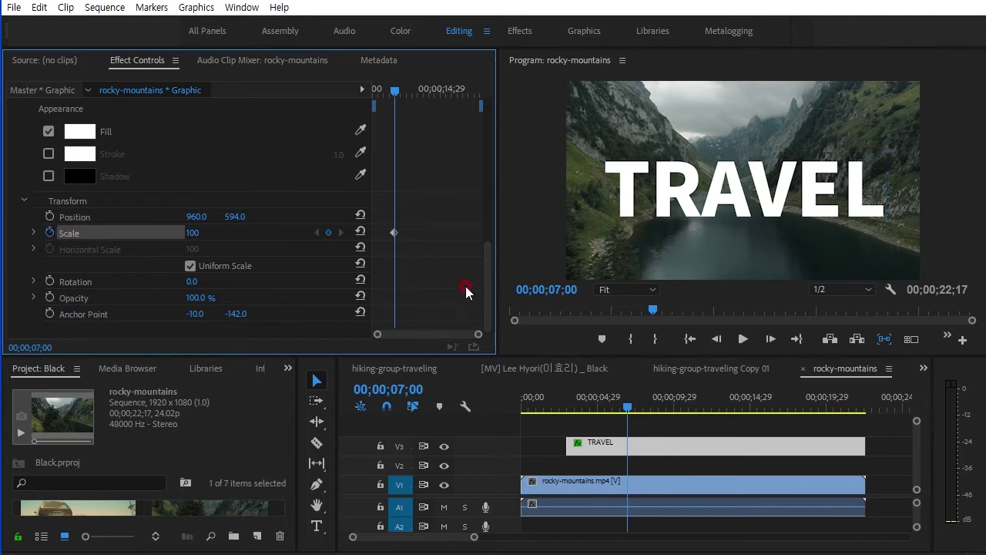
- Enlarge the TRAVEL text to a scale of about 1,562 at 00;00;12;00
left_click(410, 390)
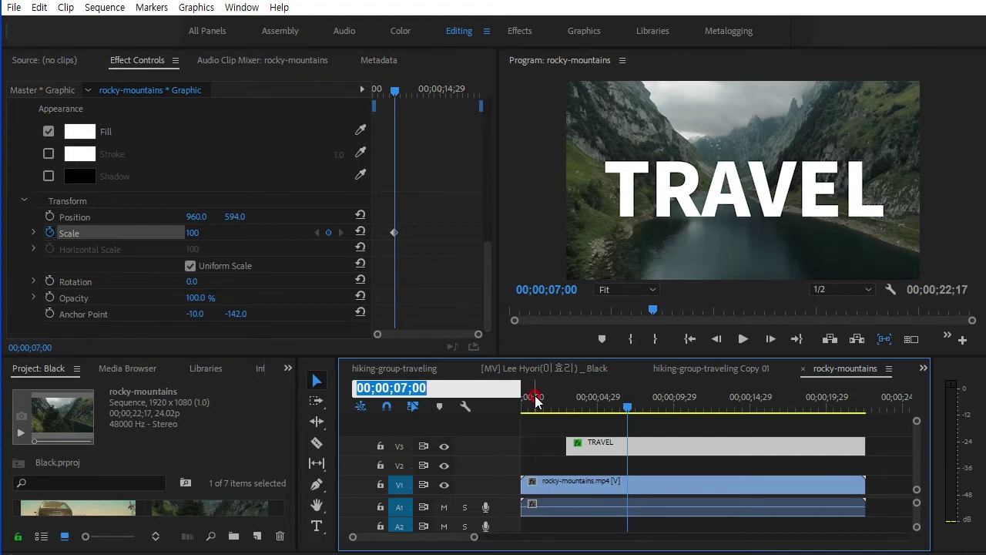
type("12")
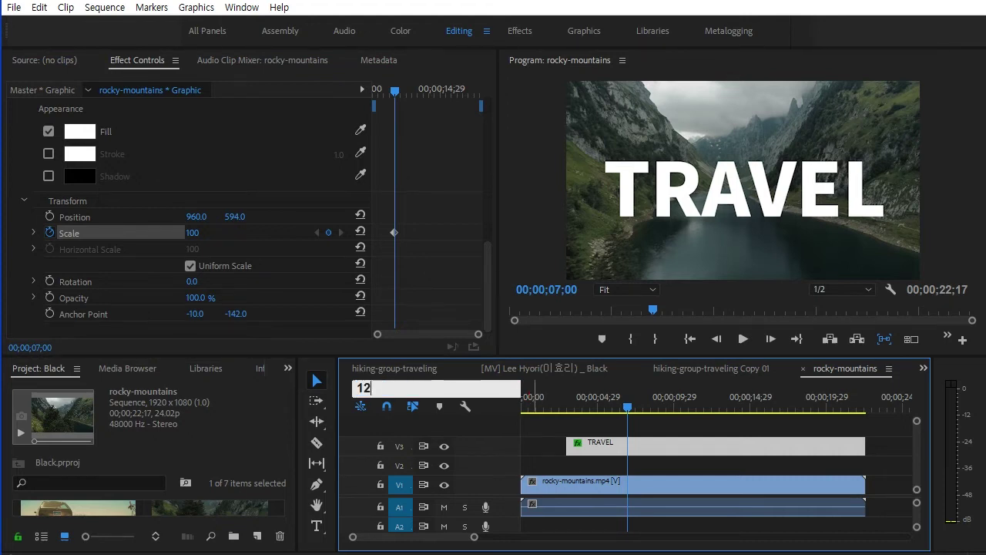
key("Return")
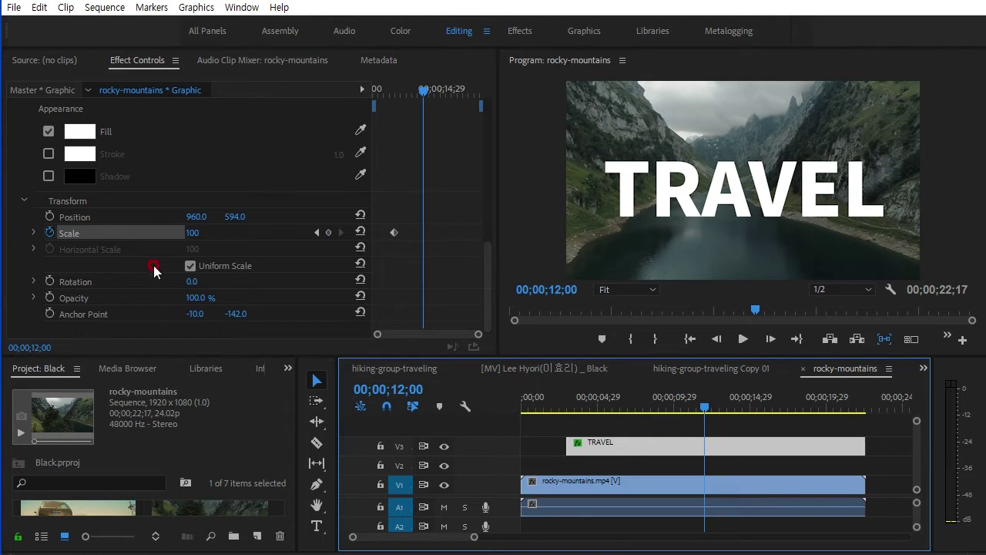
left_click_drag(191, 234, 818, 235)
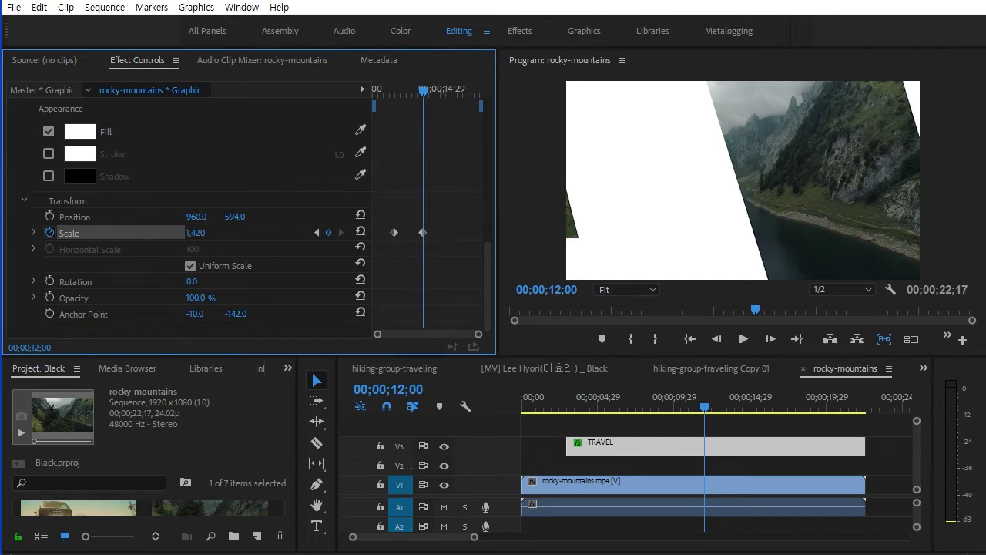
left_click_drag(197, 214, 235, 214)
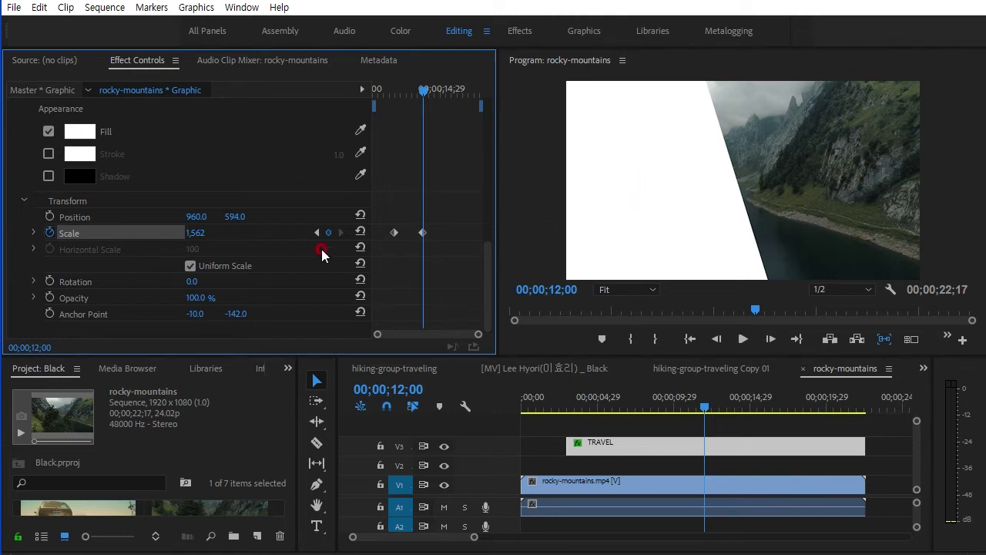
- Keyframe the TRAVEL text's position at 00;00;07;00 and shift it to about 2441, -180 at 00;00;12;00
left_click(318, 232)
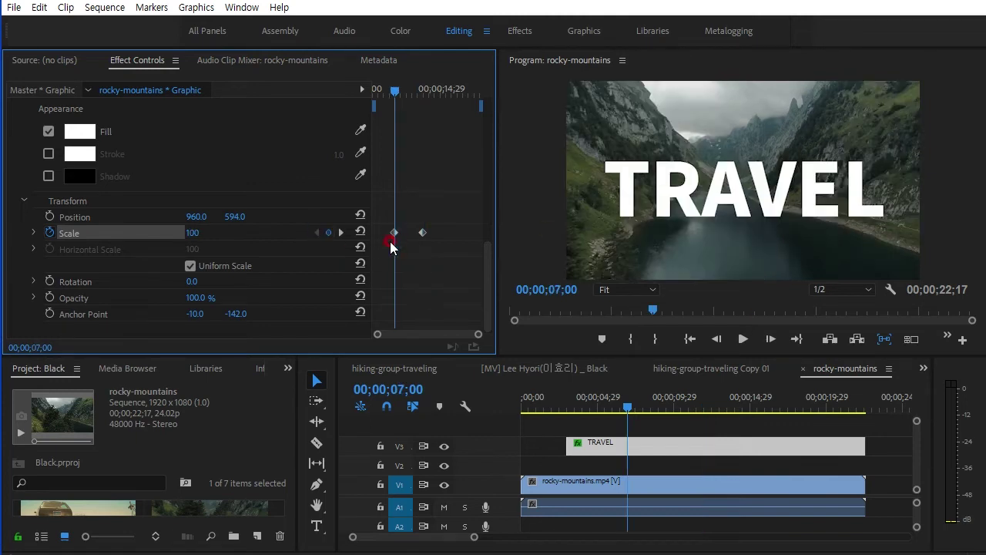
left_click(50, 216)
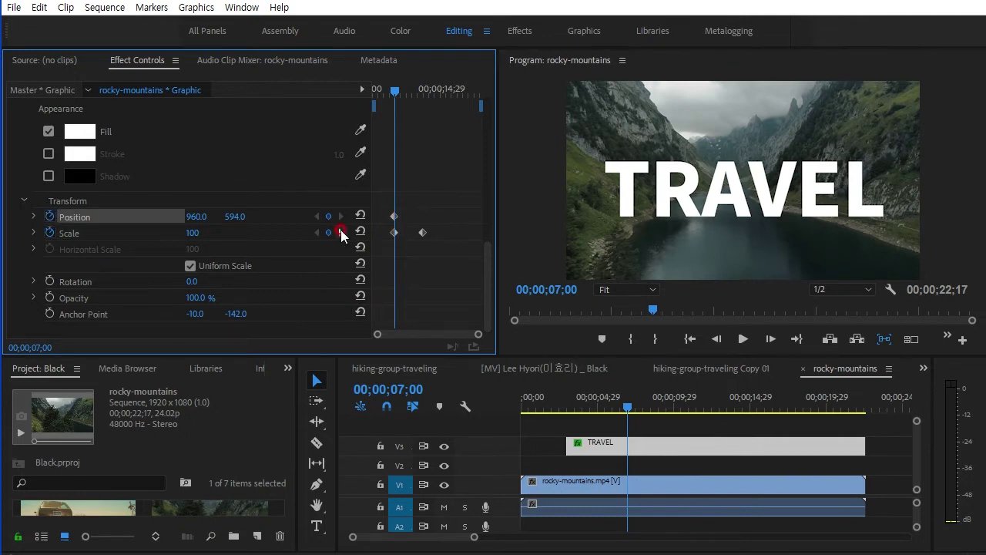
left_click(341, 231)
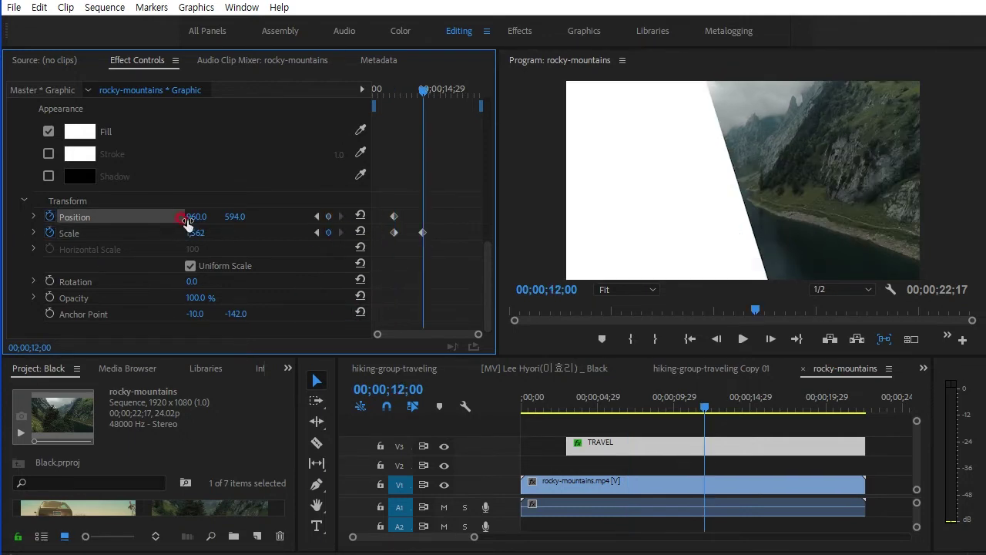
left_click(232, 218)
left_click_drag(233, 218, 8, 218)
left_click_drag(161, 216, 100, 216)
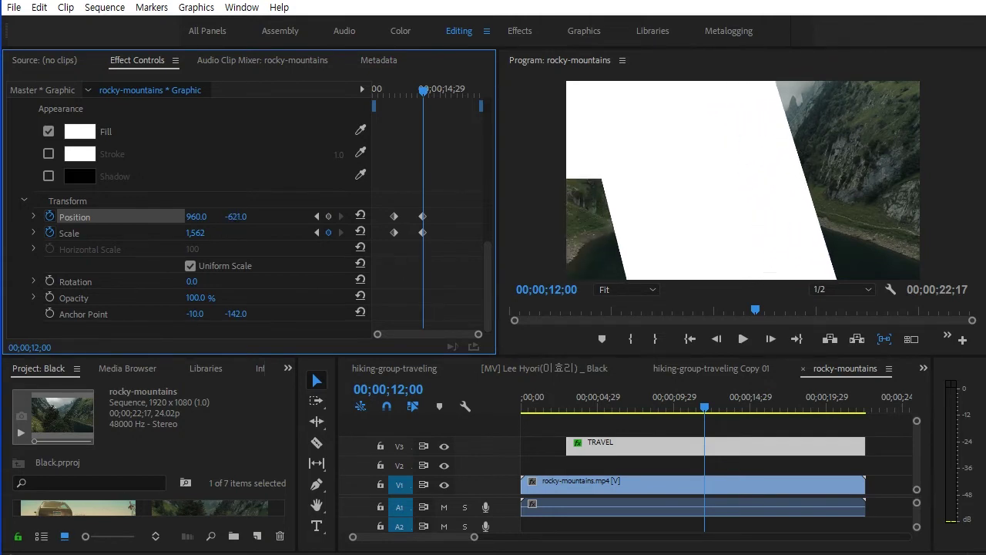
left_click(181, 218)
left_click_drag(182, 217, 293, 213)
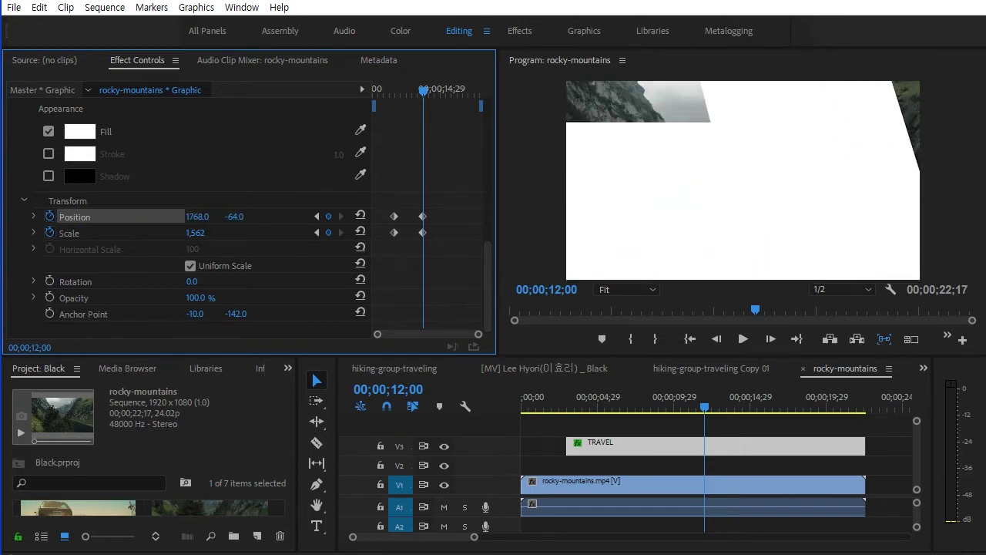
left_click_drag(198, 214, 239, 217)
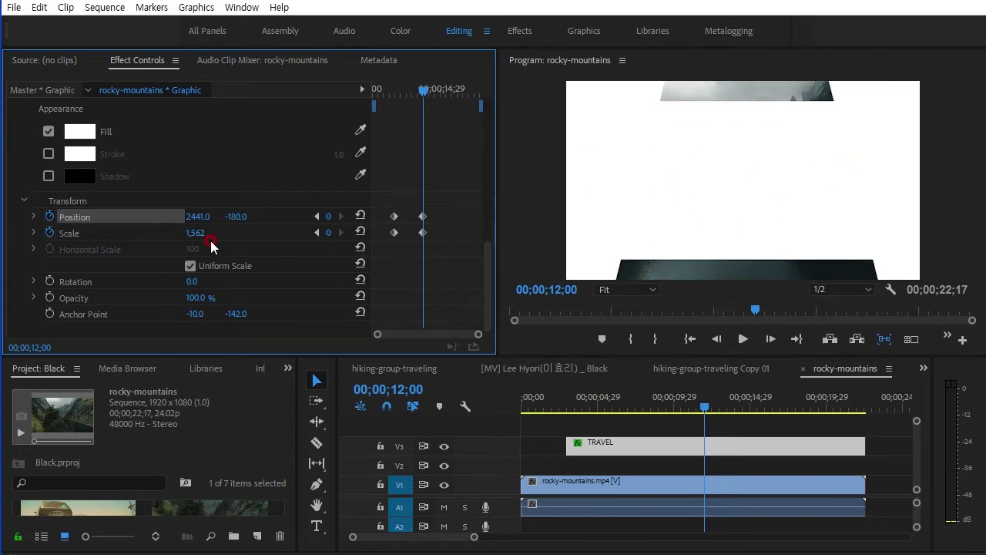
- Raise the text's scale to about 2,069 and adjust its position to about 2441, -402 so white fills the frame at 00;00;12;00
left_click_drag(188, 236, 218, 216)
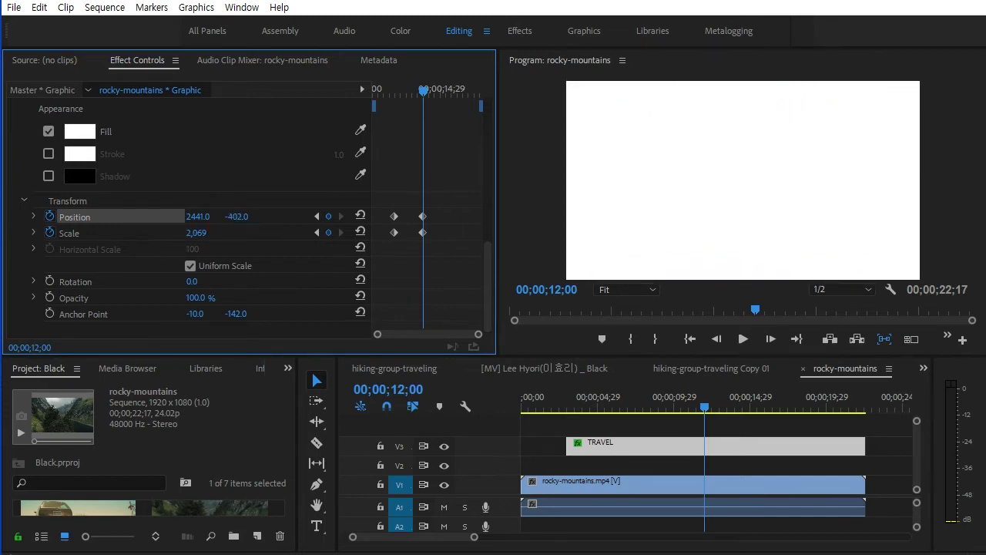
left_click(221, 235)
left_click_drag(198, 216, 220, 216)
left_click(462, 236)
- Place the hiking-group-traveling sequence on track V2 beneath the TRAVEL title, starting at 00;00;06;24
left_click_drag(421, 94, 392, 124)
left_click(625, 445)
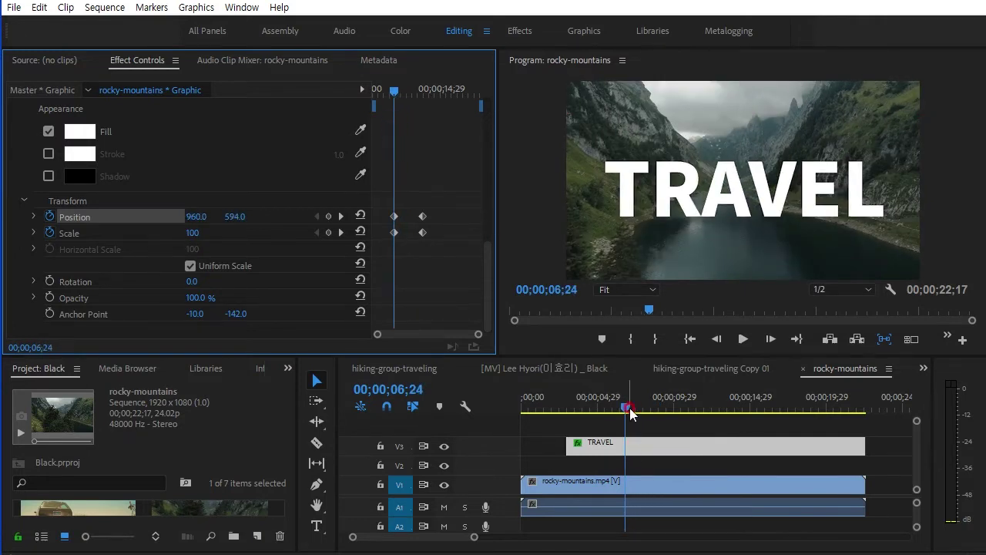
left_click(642, 444)
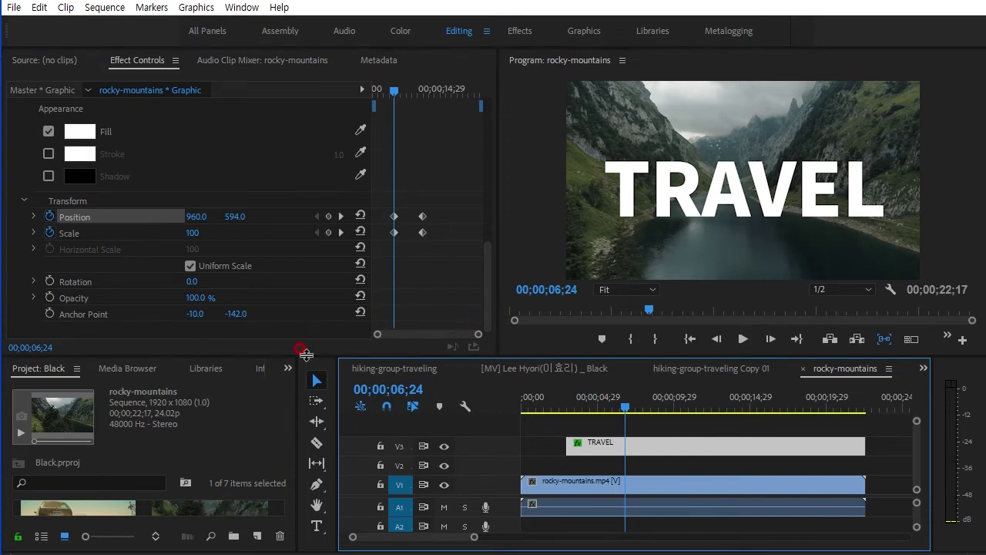
left_click_drag(306, 353, 330, 280)
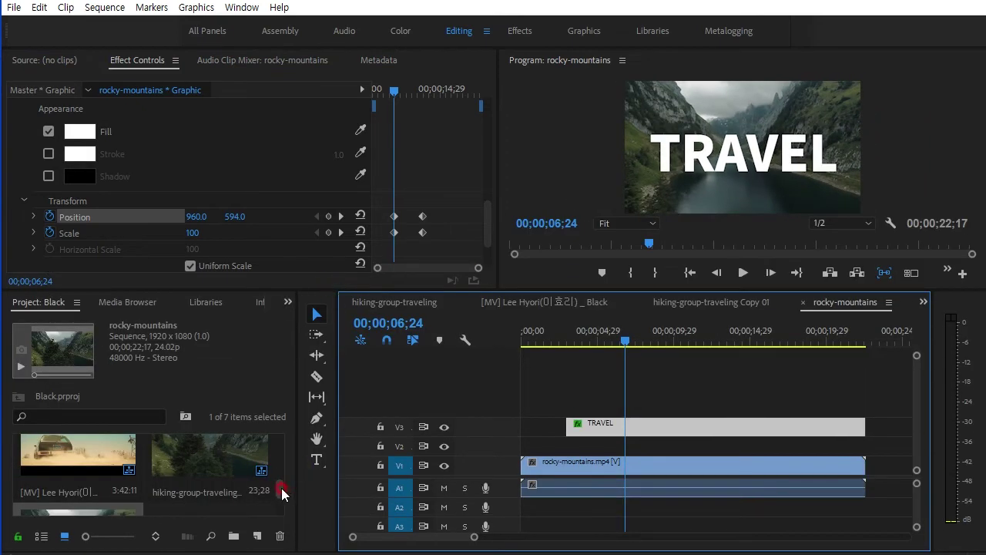
left_click_drag(281, 490, 285, 458)
left_click_drag(221, 489, 628, 448)
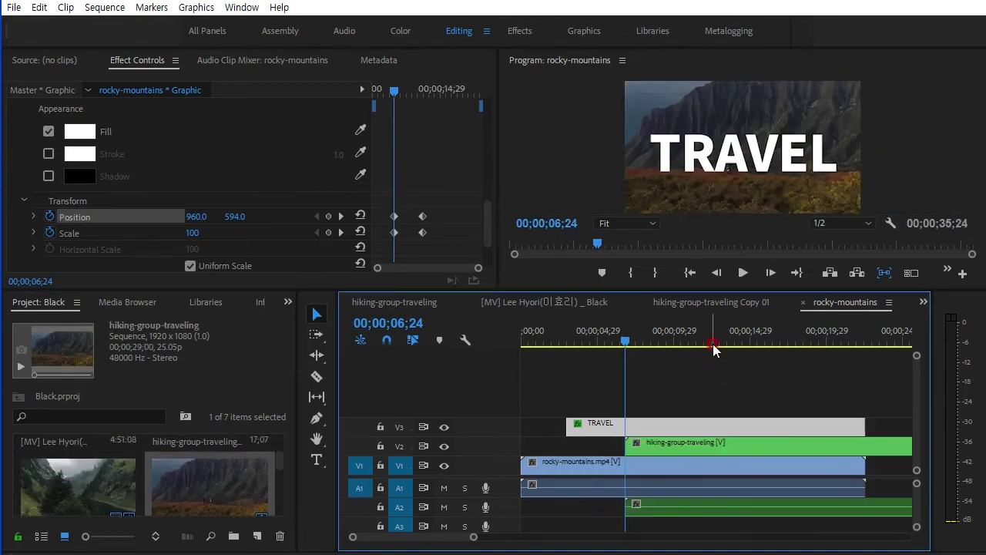
- Search the effects for "track" and apply Track Matte Key to the hiking-group-traveling clip on V2
left_click(659, 452)
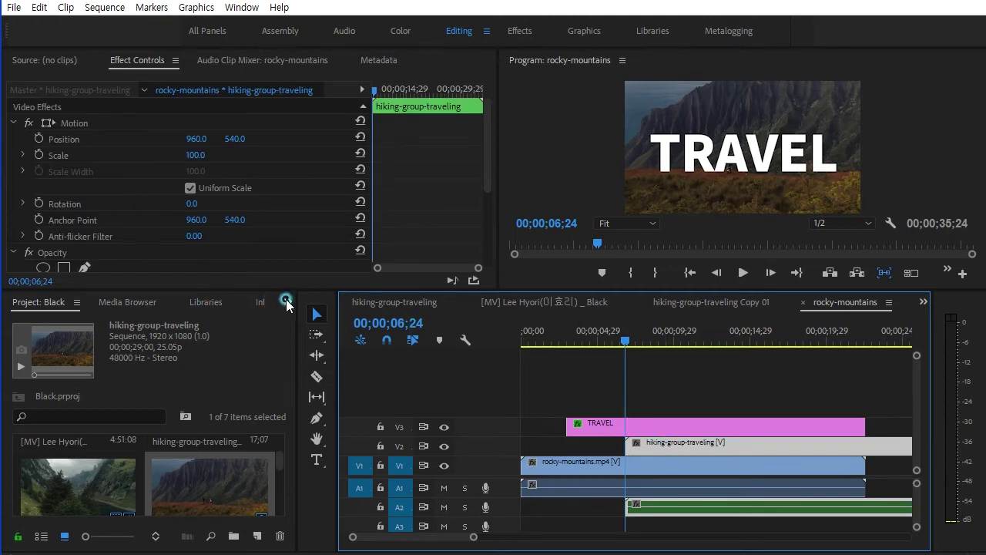
left_click(286, 305)
left_click(312, 387)
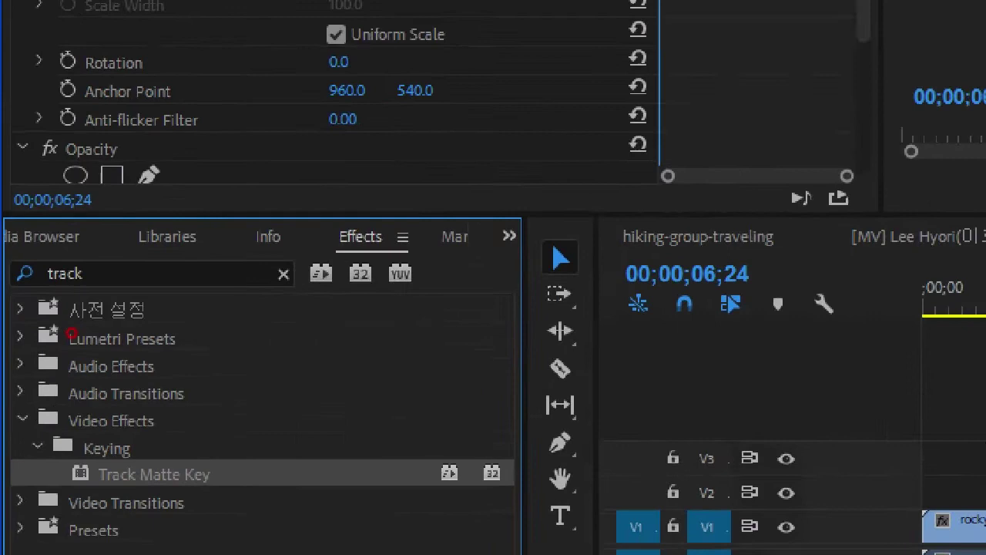
left_click(65, 326)
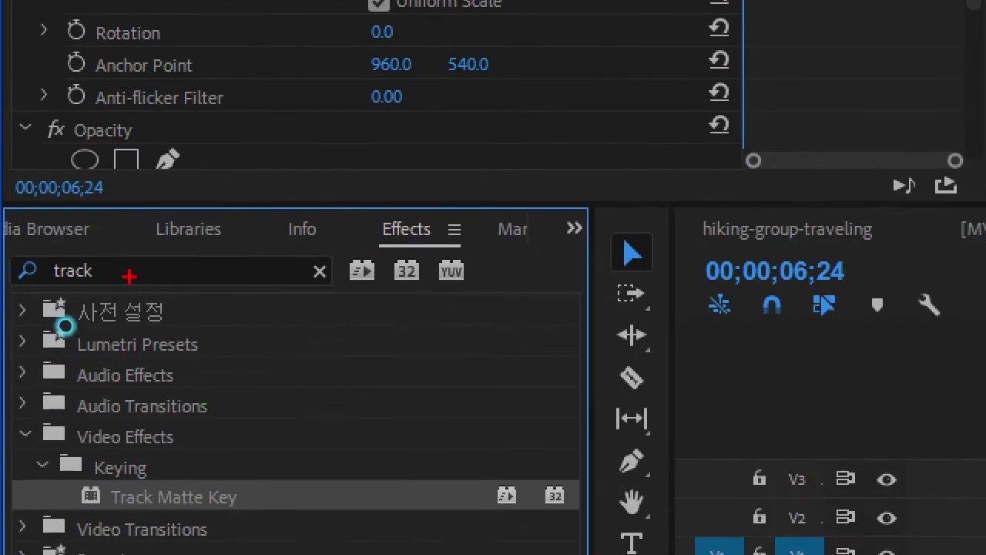
mouse_move(65, 326)
left_mouse_down()
mouse_move(48, 306)
mouse_move(69, 331)
left_mouse_up()
left_click_drag(70, 508, 243, 518)
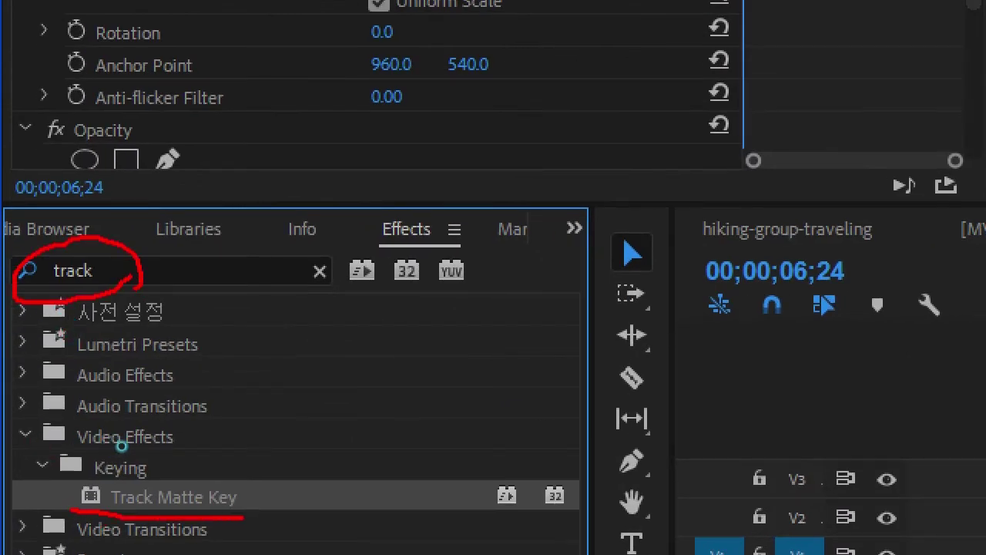
left_click_drag(47, 439, 652, 438)
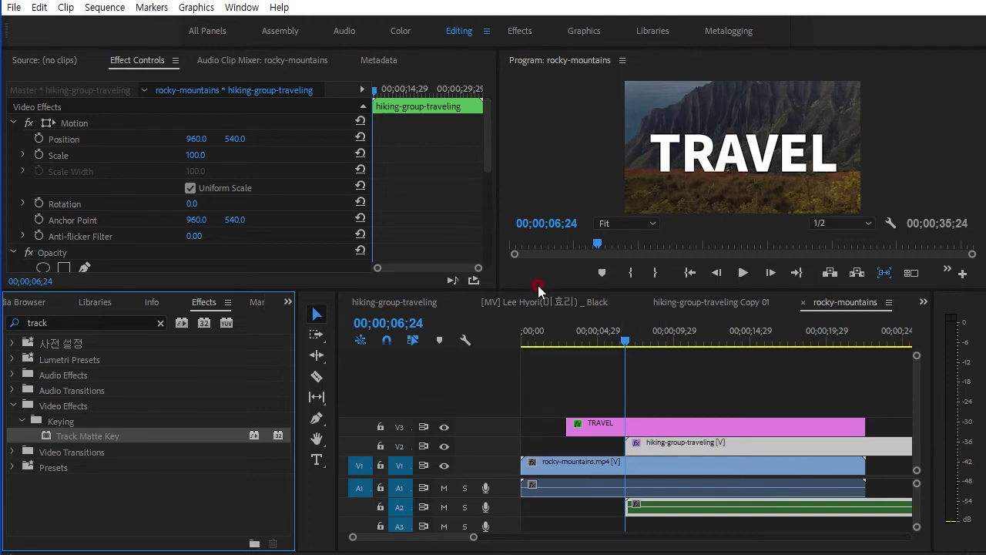
- Set the Track Matte Key's matte to Video 3 on the hiking-group-traveling clip
left_click_drag(534, 290, 543, 321)
left_click(638, 456)
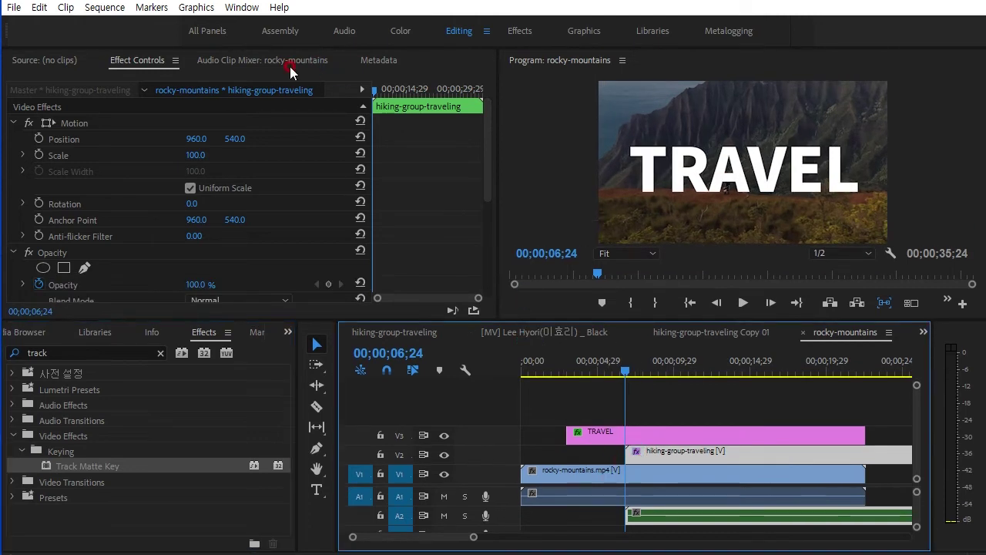
left_click(135, 62)
left_click_drag(489, 190, 495, 282)
left_click(225, 184)
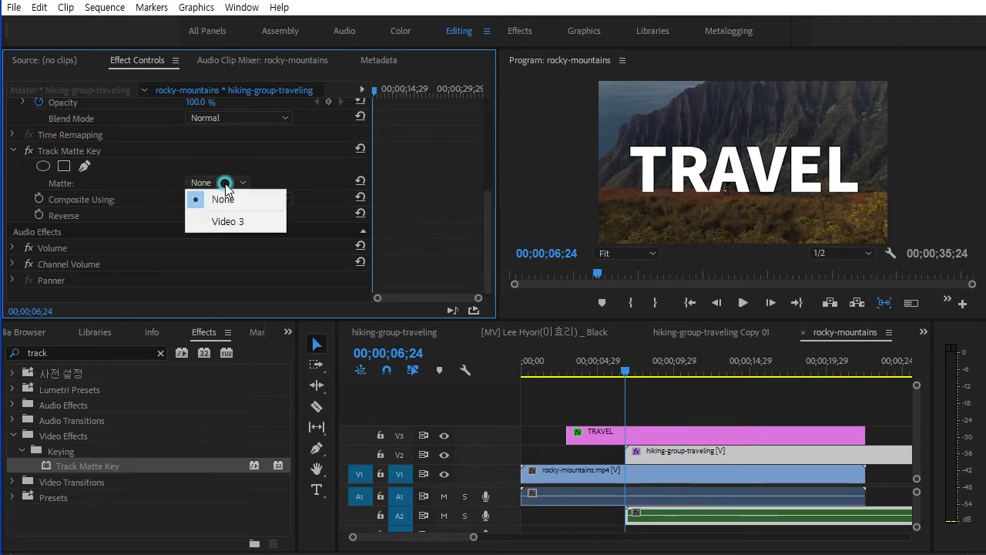
left_click(238, 220)
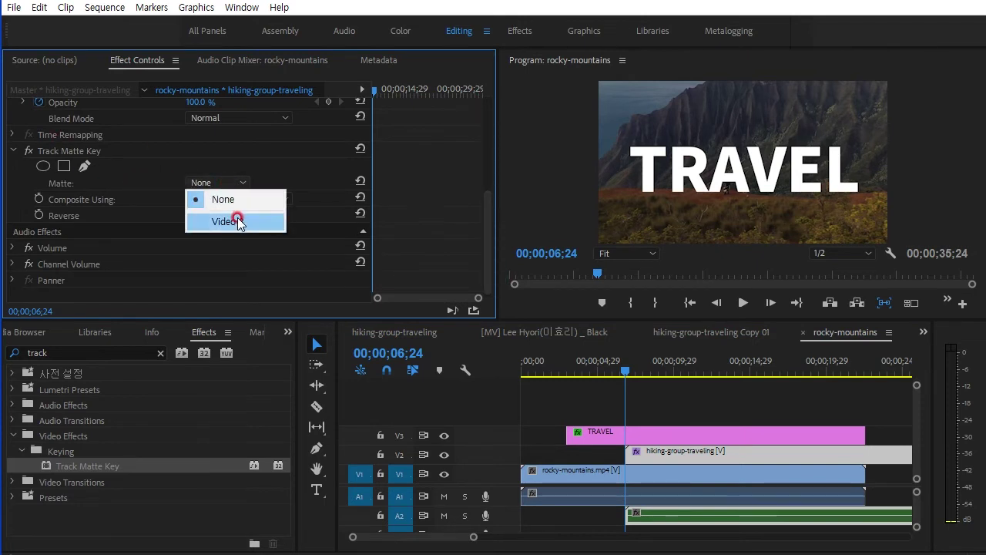
- Add a 100% opacity keyframe to the hiking-group-traveling clip at 00;00;07;12
left_click(597, 416)
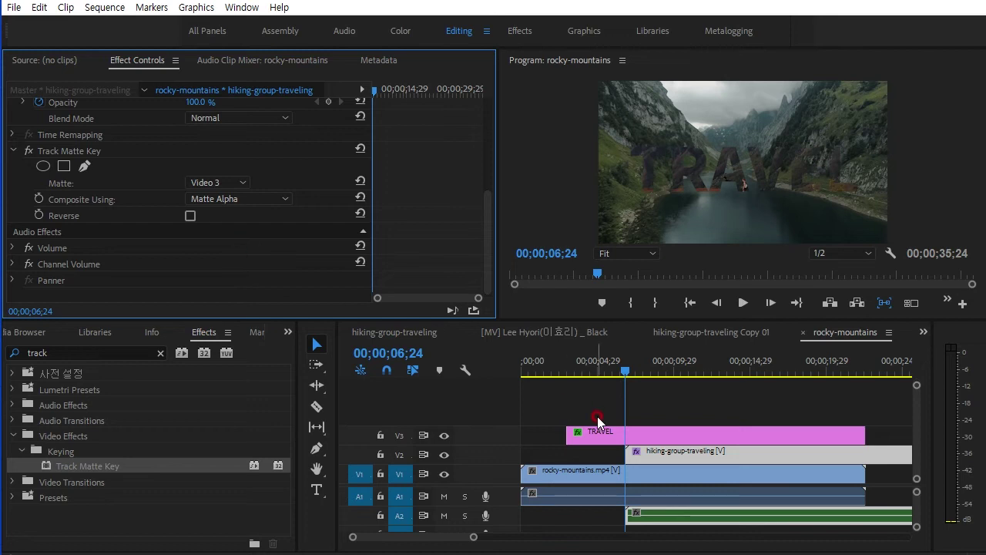
mouse_move(625, 377)
left_mouse_down()
mouse_move(680, 376)
mouse_move(572, 378)
mouse_move(634, 378)
left_mouse_up()
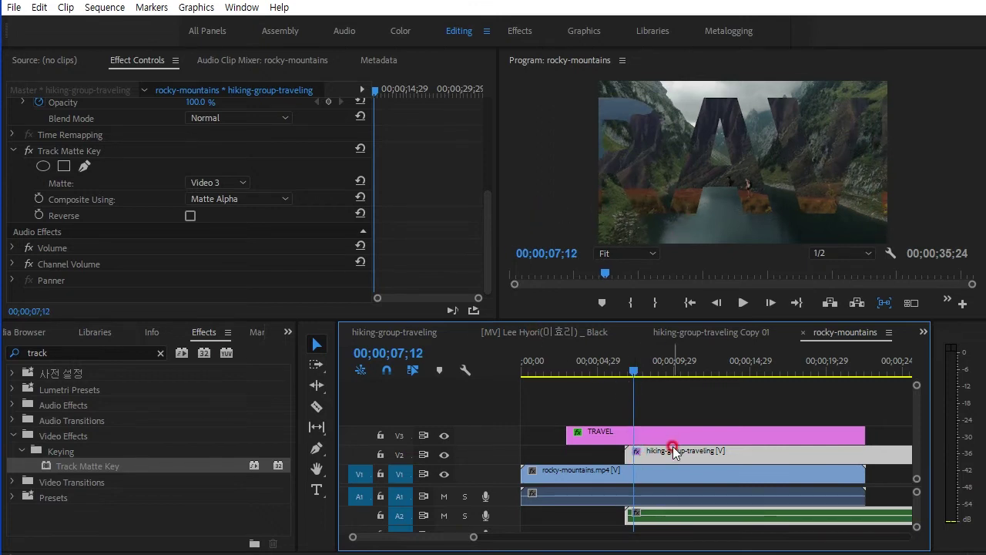
left_click(378, 292)
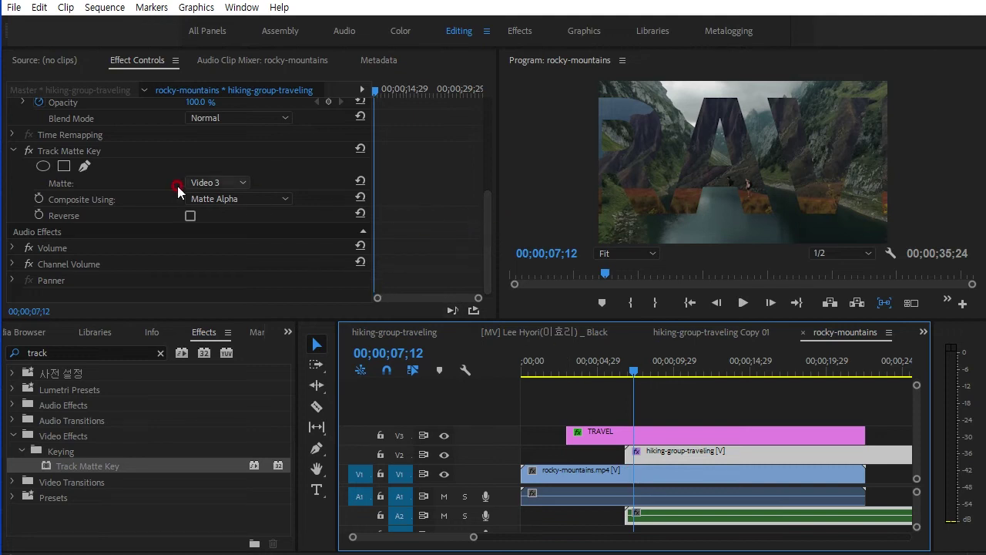
left_click_drag(489, 231, 495, 122)
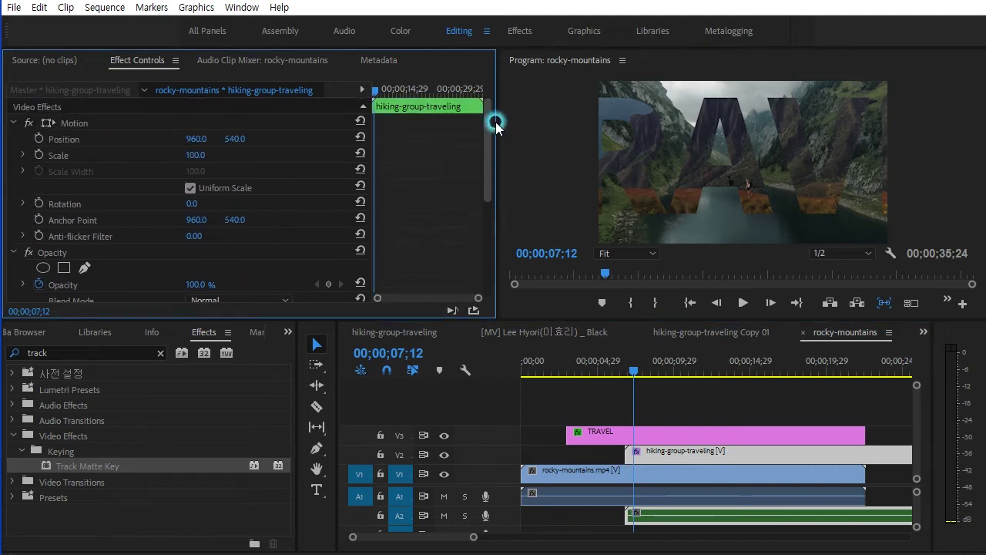
left_click(240, 142)
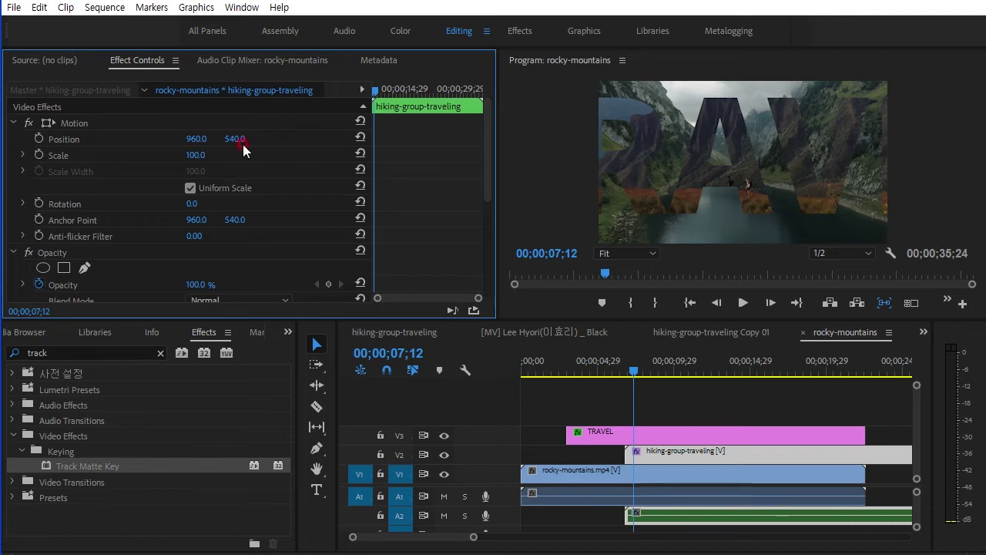
left_click(329, 285)
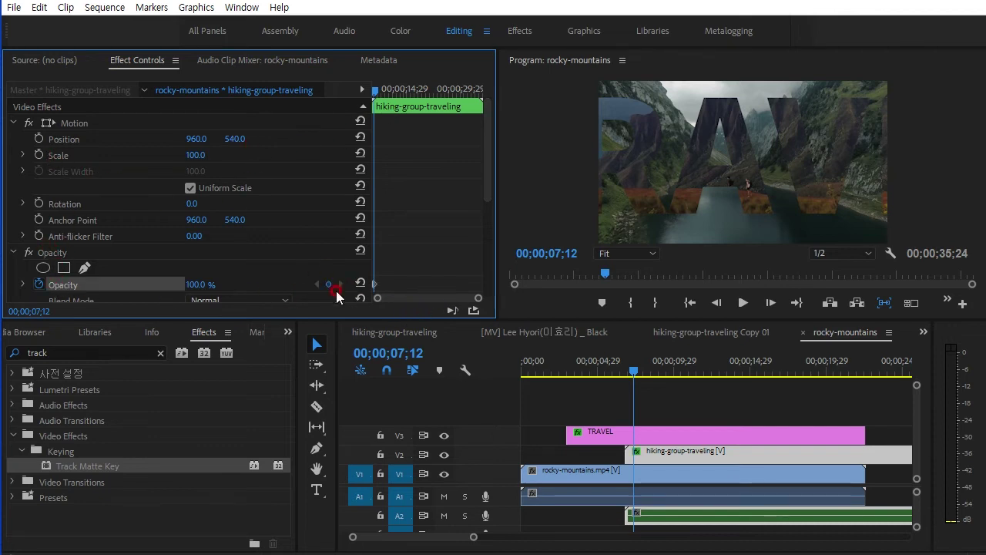
left_click(329, 285)
- Target track V2 and set the hiking clip's opacity to 0% at its start, 00;00;06;24
left_click(399, 455)
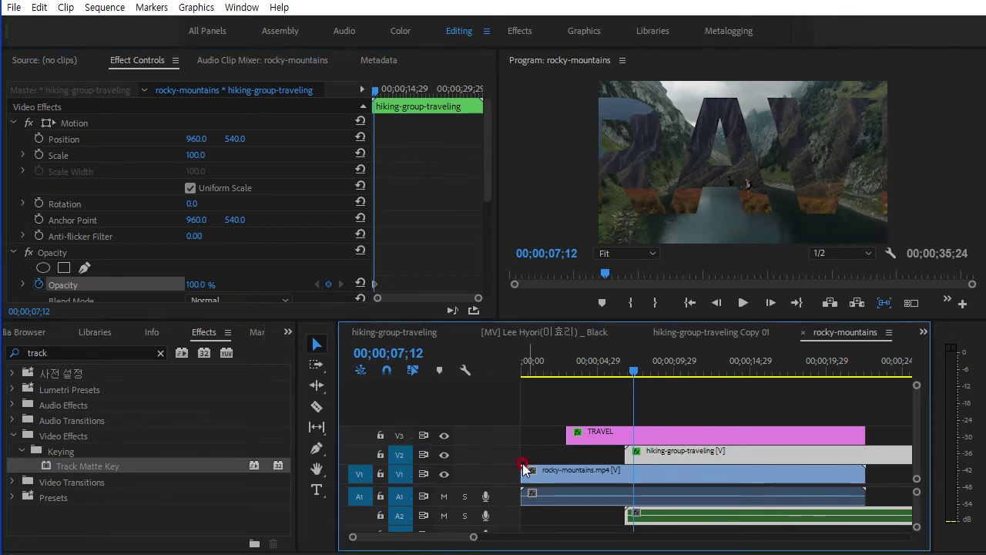
key("Up")
left_click(198, 284)
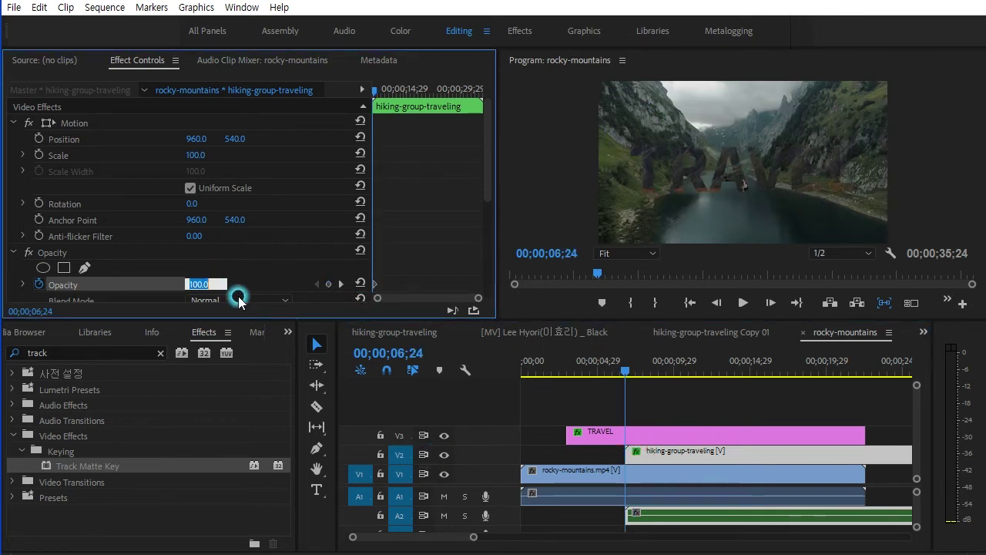
type("0")
key("Return")
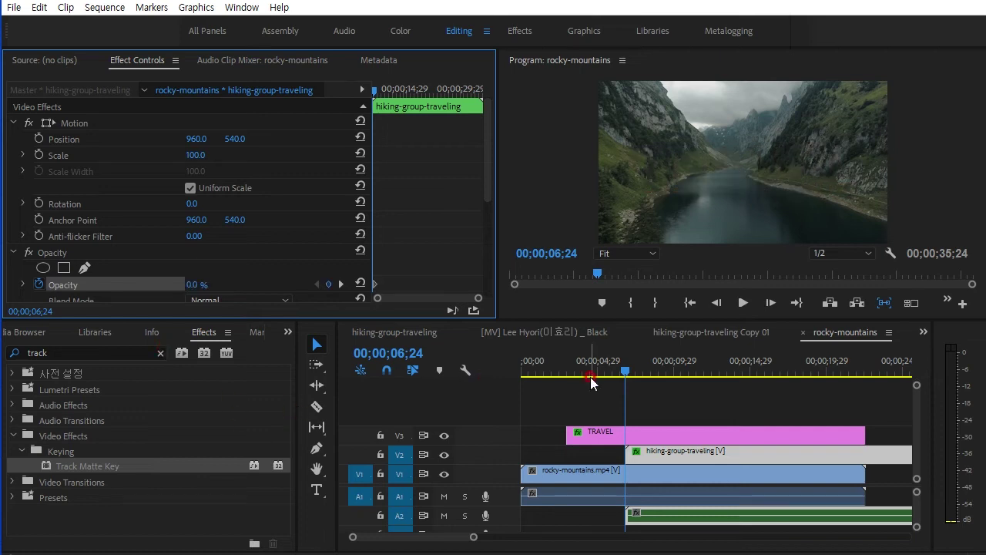
- Scrub through the hiking clip's fade-in, enlarge its keyframe area and return to 00;00;06;24
left_click_drag(590, 377, 657, 380)
left_click(391, 282)
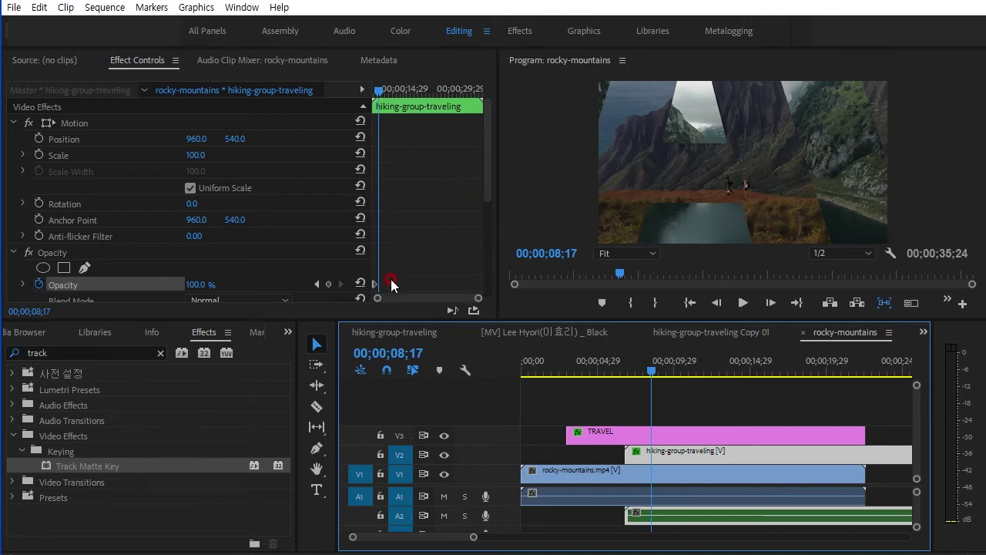
left_click_drag(369, 257, 322, 257)
left_click(356, 222)
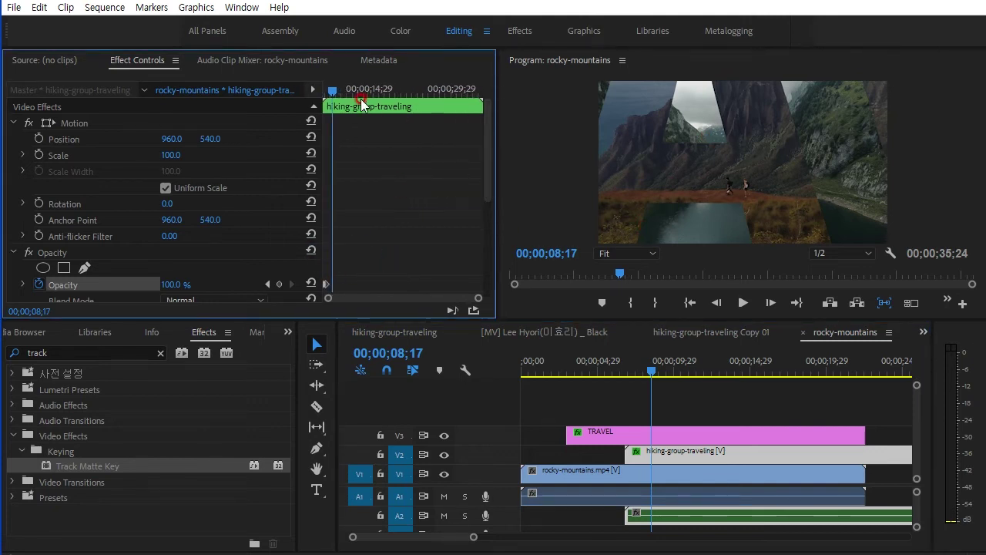
left_click_drag(332, 94, 323, 96)
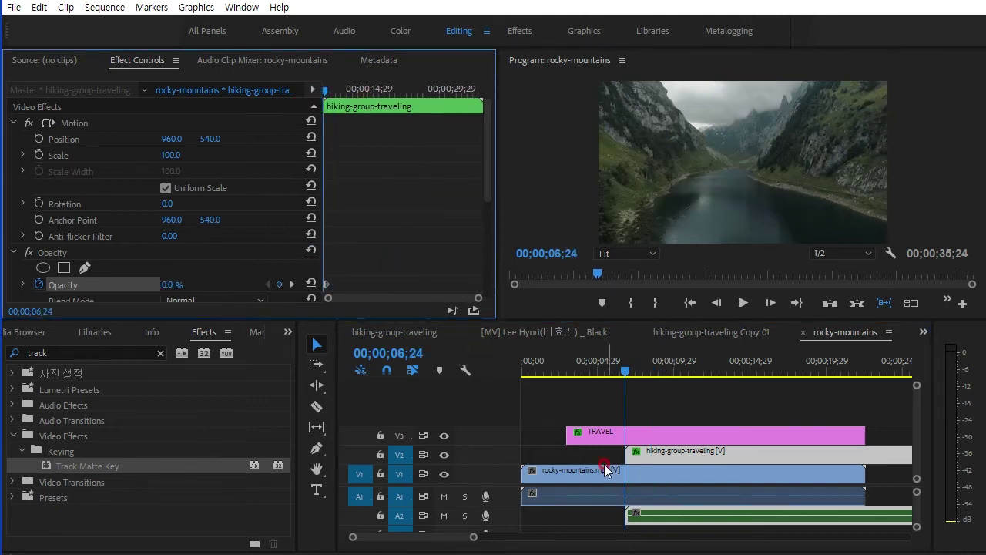
- Split the TRAVEL title on V3 at 00;00;06;24 and again at 00;00;07;12, where the hiking clip's fade-in ends
left_click(636, 443)
left_click(635, 434)
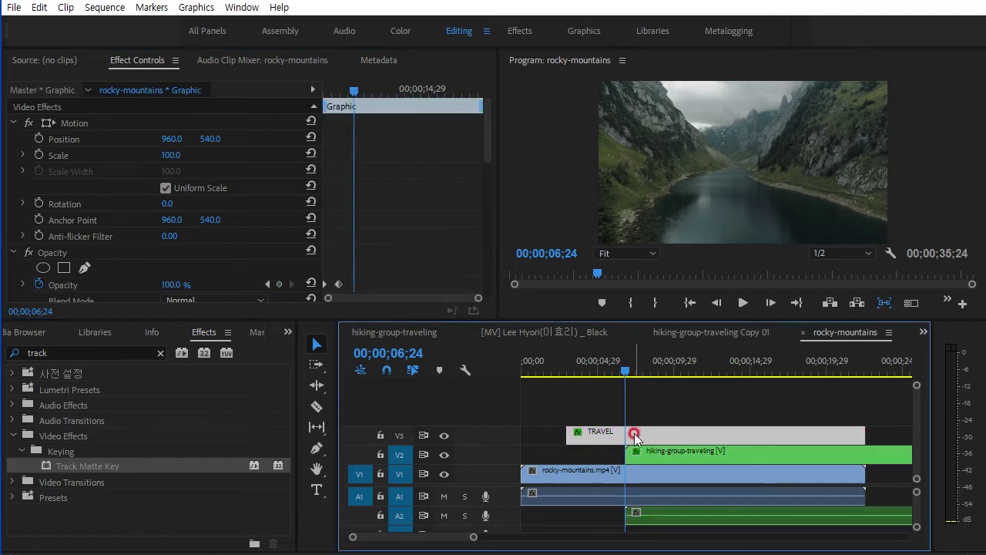
left_click(643, 438)
key("ctrl+k")
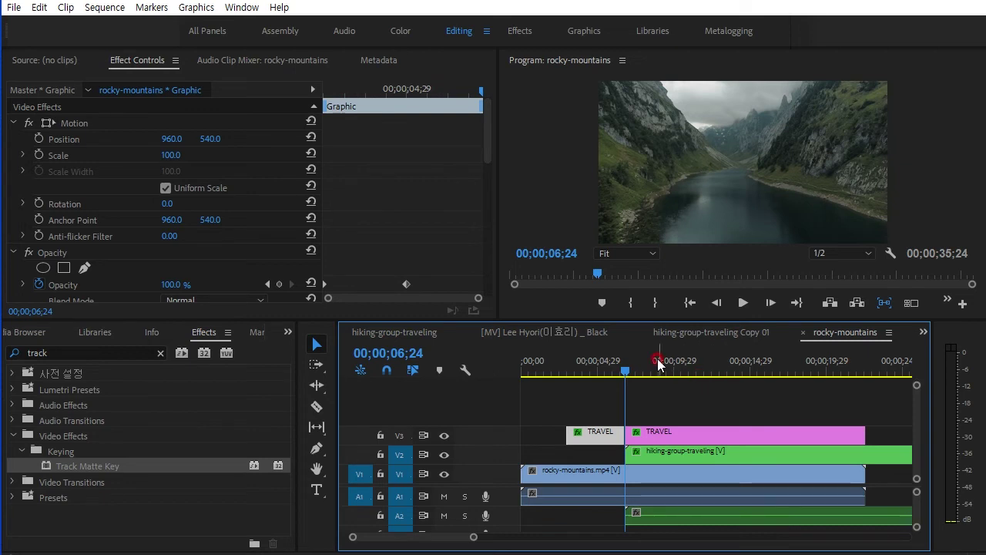
left_click(660, 455)
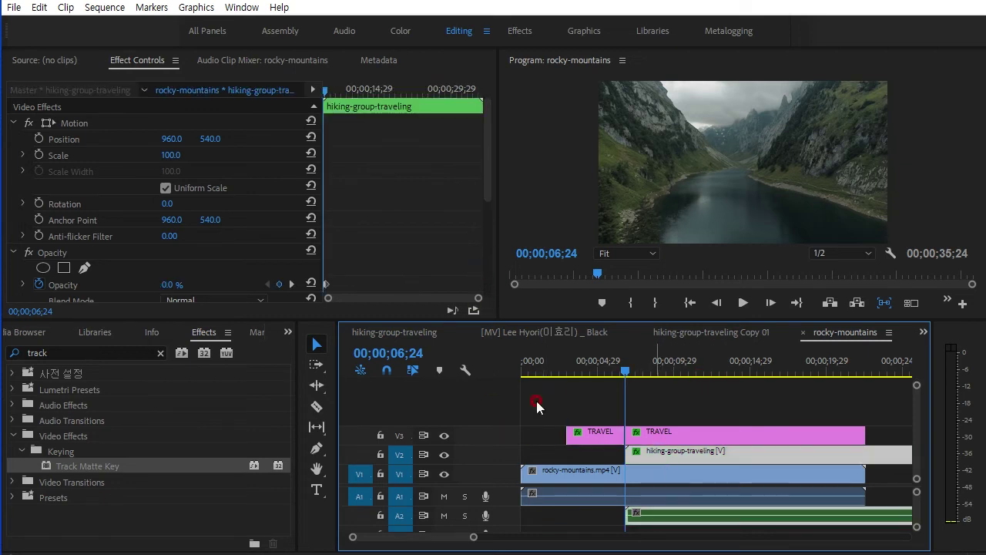
left_click(292, 284)
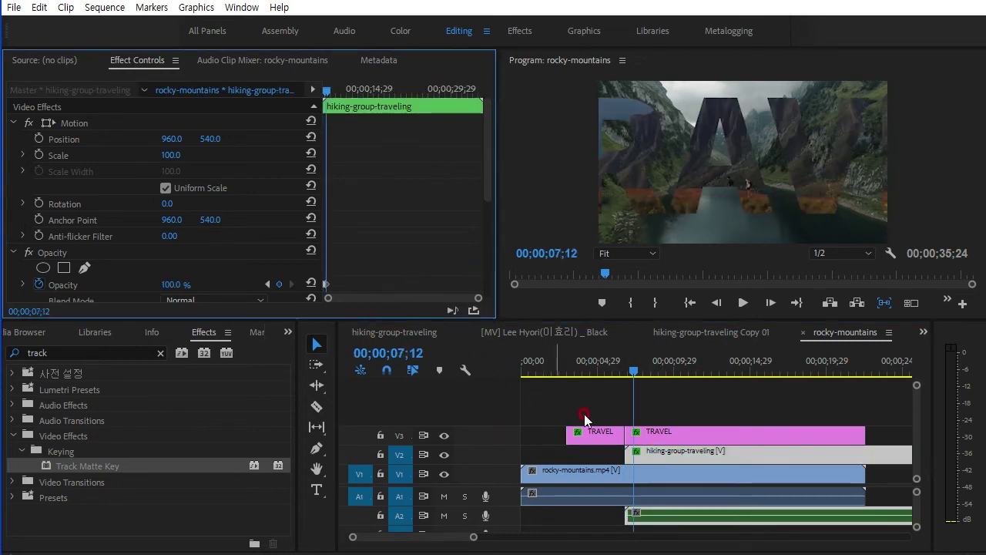
left_click(638, 435)
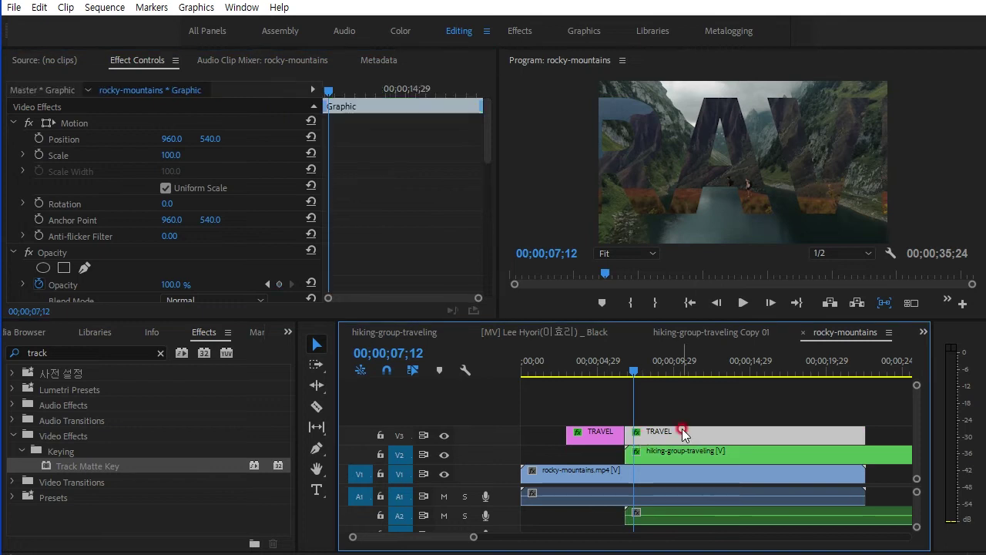
key("ctrl+k")
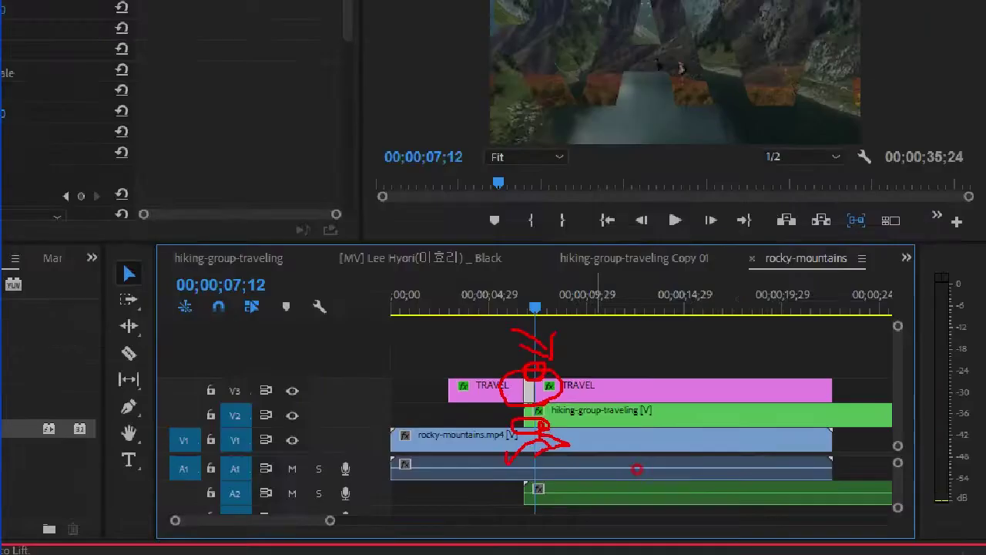
- Duplicate the short TRAVEL segment between the two cuts onto track V4, directly above the original
key("equal")
key("equal")
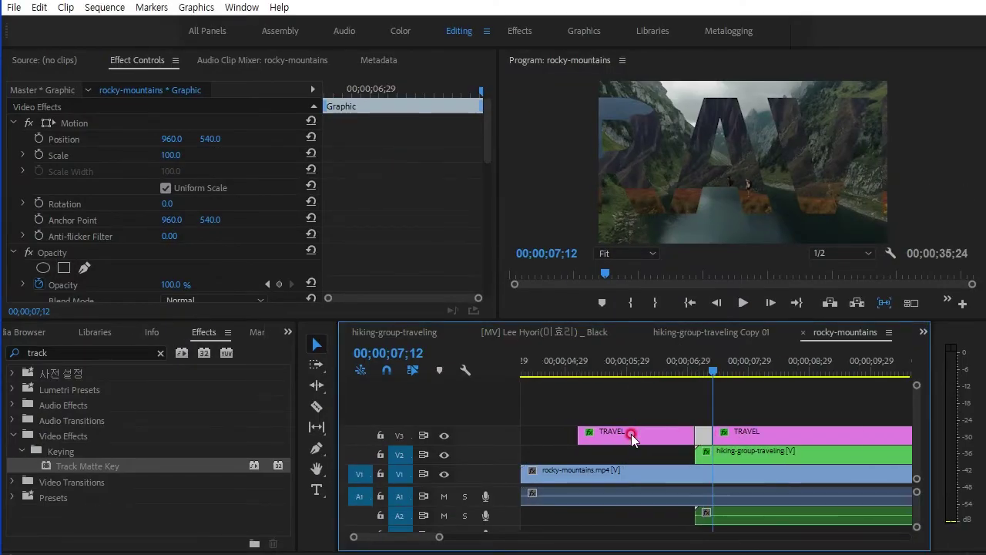
left_click_drag(692, 438, 695, 415)
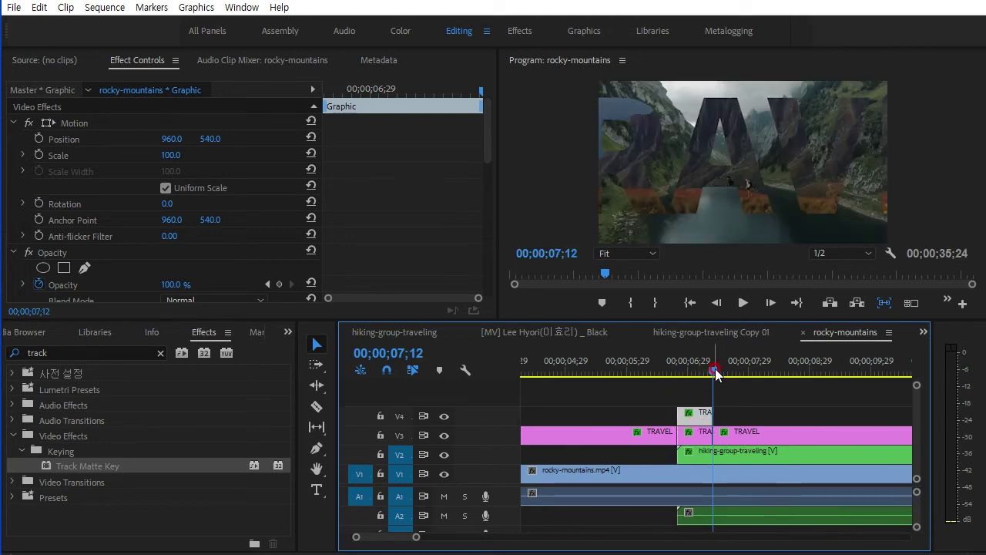
- Add a 100% opacity keyframe to the TRAVEL copy on V4 at its start, 00;00;06;24
left_click(449, 168)
key("Up")
left_click(445, 307)
left_click(278, 285)
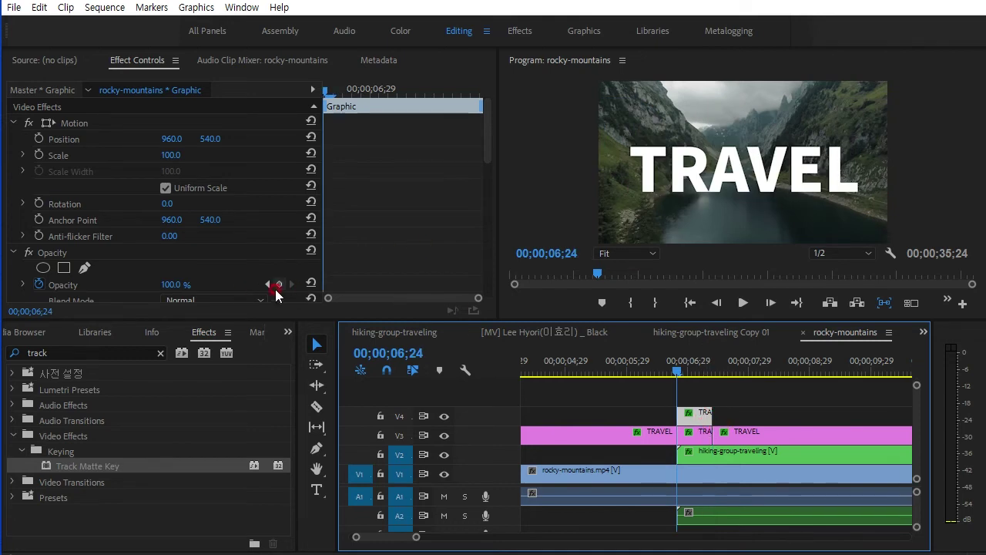
left_click(690, 414)
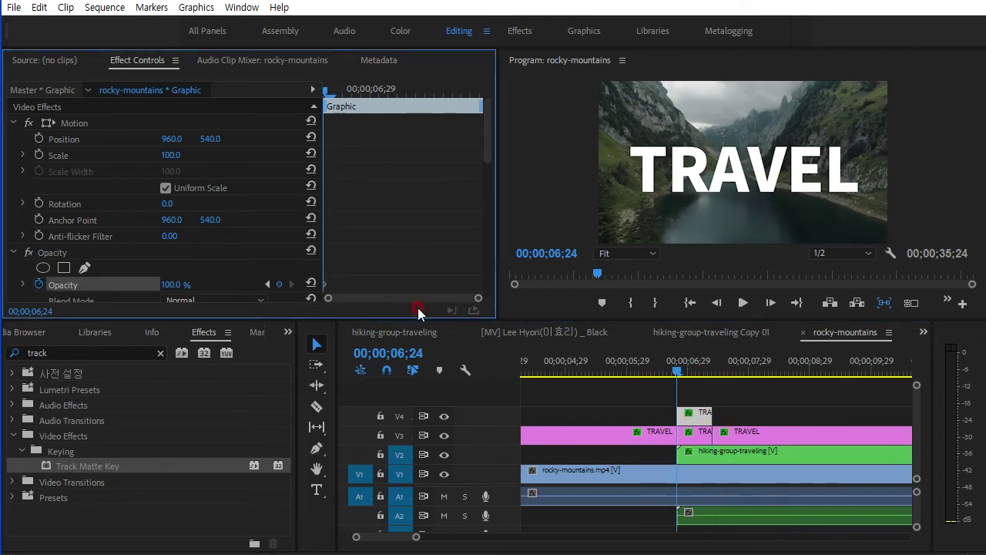
- Target track V4, go to 00;00;07;12 and open the opacity of the TRAVEL copy on V4 for editing
key("Down")
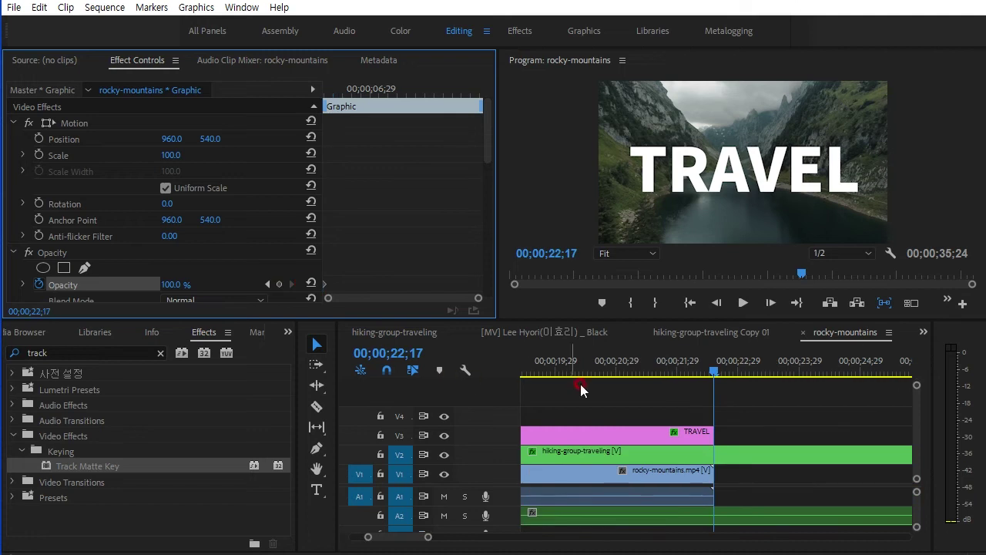
key("backslash")
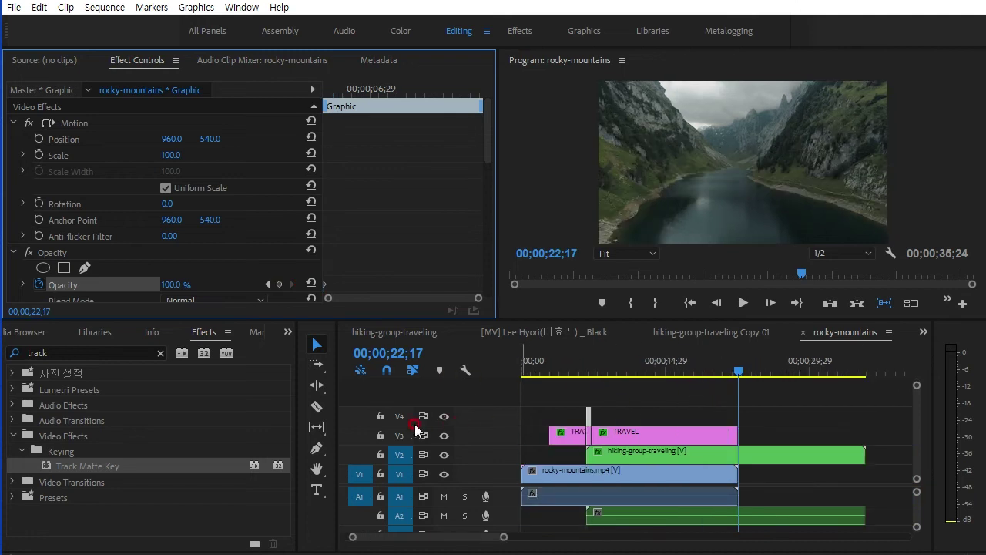
left_click(399, 416)
key("Up")
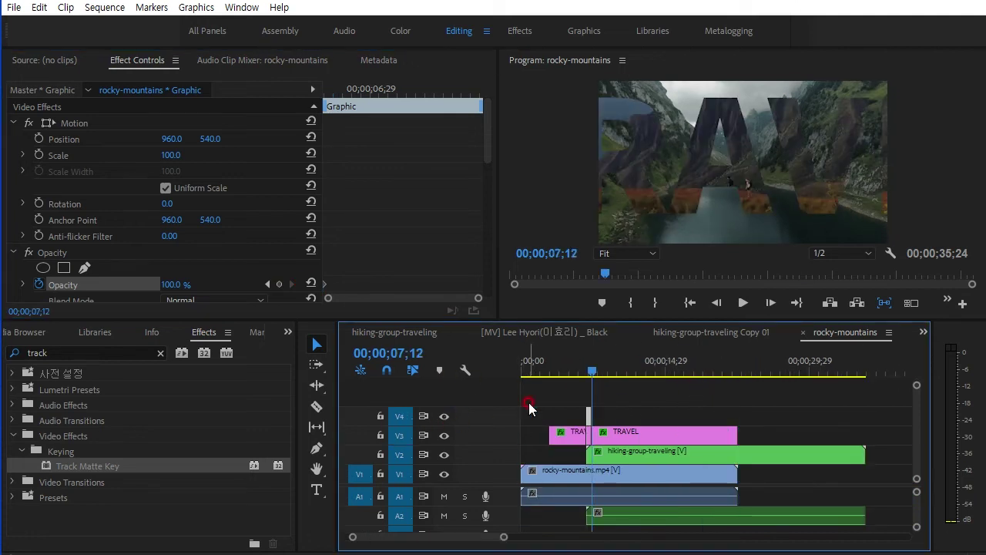
key("equal")
key("equal")
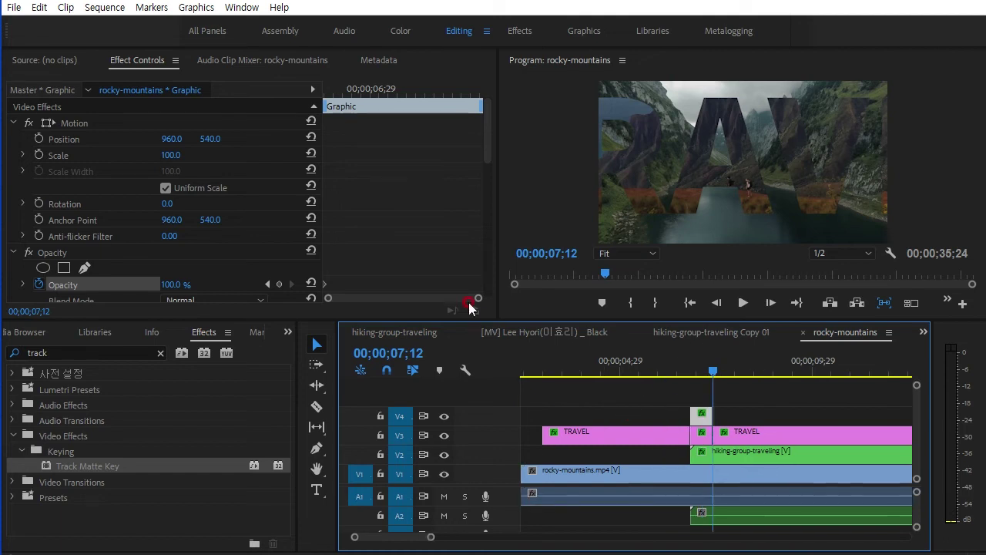
key("ctrl+s")
left_click(174, 279)
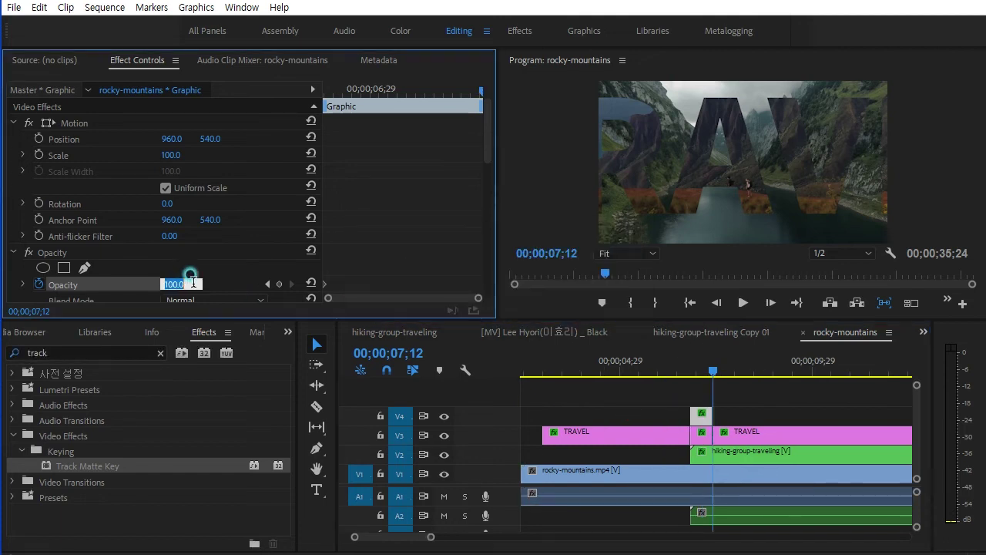
left_click(188, 332)
- Review the hiking-group-traveling Copy 01 sequence and examine the hiking clip's effect settings at 00;00;06;12
left_click_drag(599, 375, 470, 383)
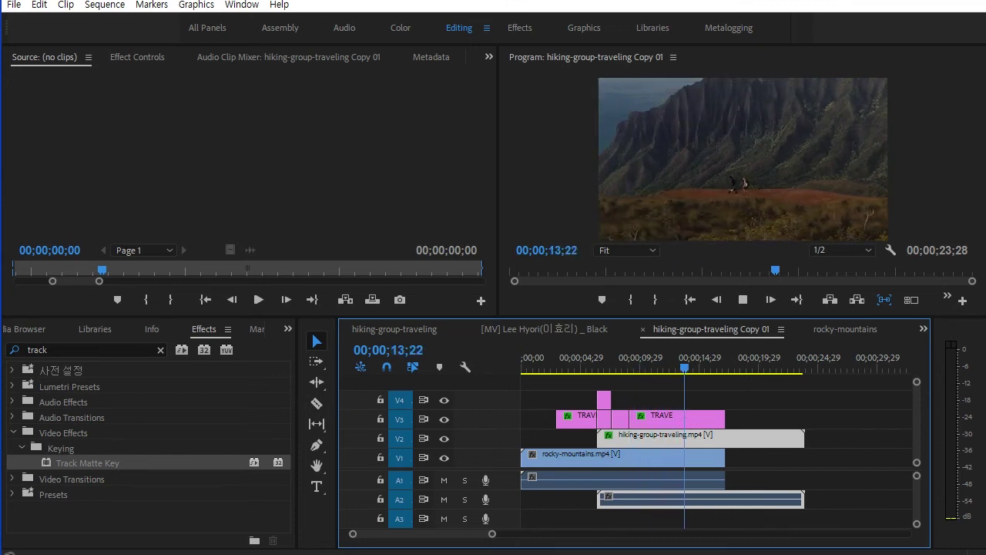
left_click(736, 545)
left_click(593, 473)
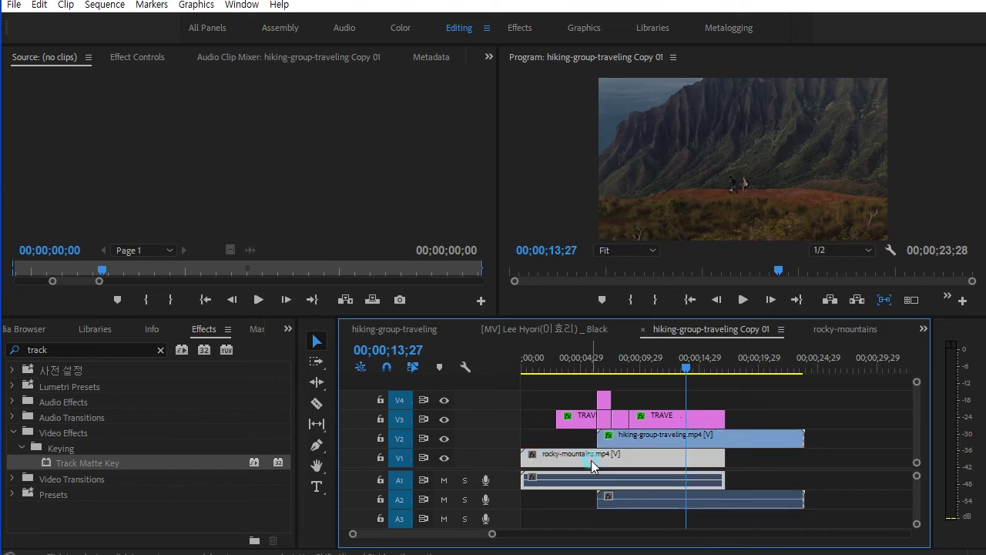
left_click_drag(681, 373, 600, 427)
left_click(657, 448)
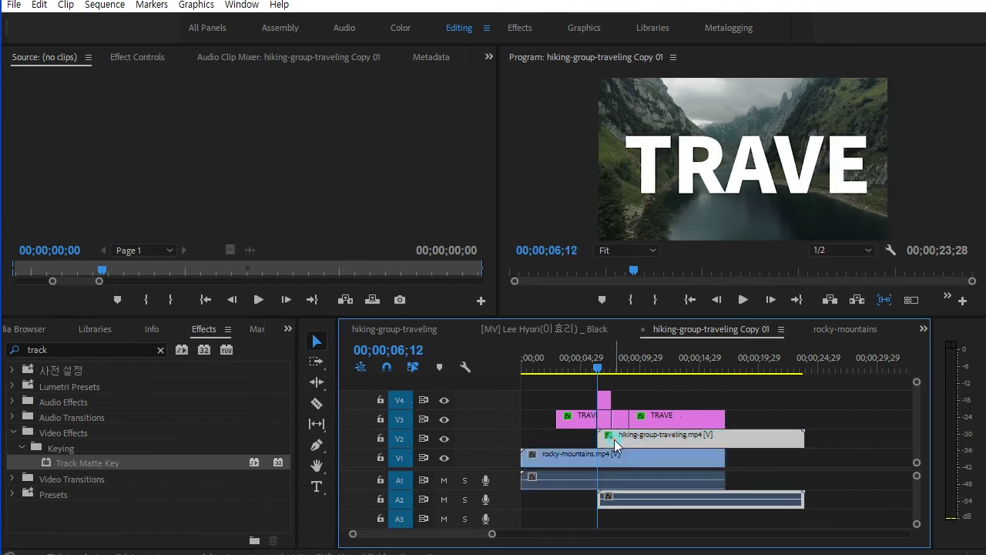
left_click(639, 440)
left_click(205, 329)
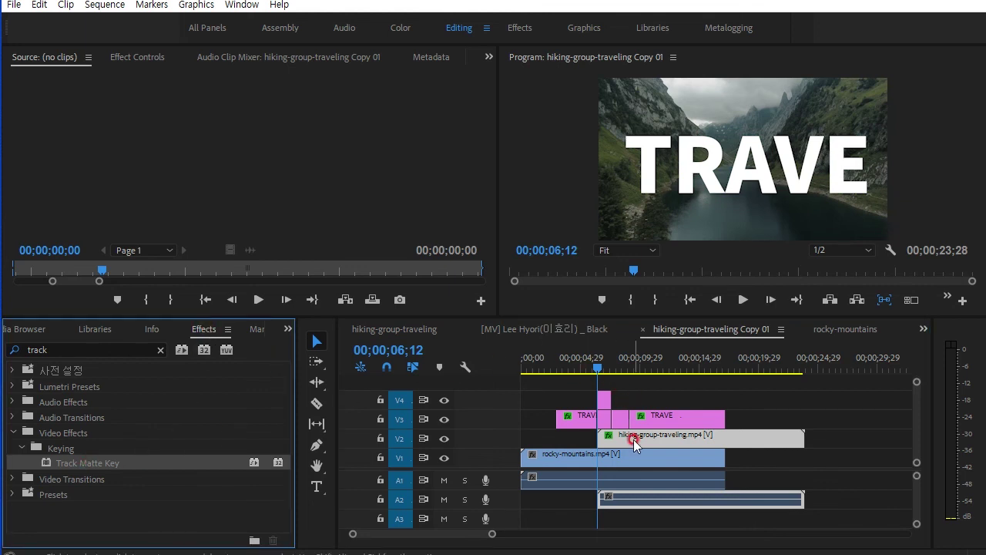
left_click(124, 58)
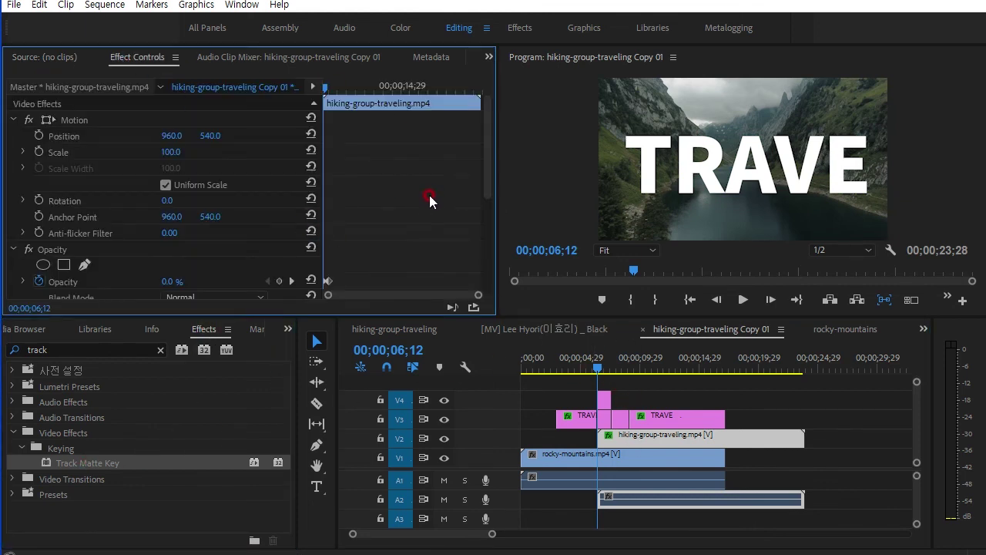
- Examine the hiking clip's Track Matte Key settings and preview its opacity fade from 00;00;06;12 to 00;00;07;04
left_click_drag(488, 184, 488, 291)
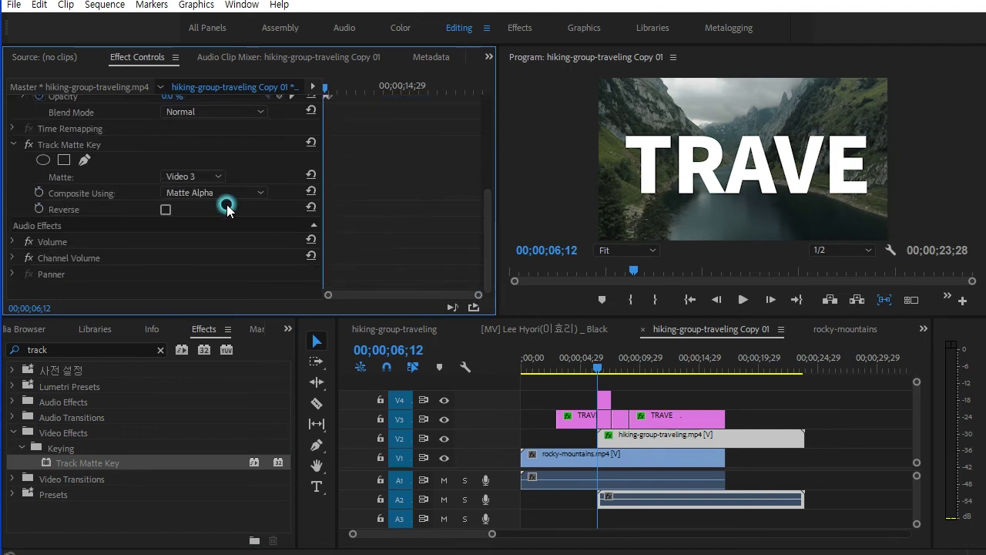
left_click(73, 142)
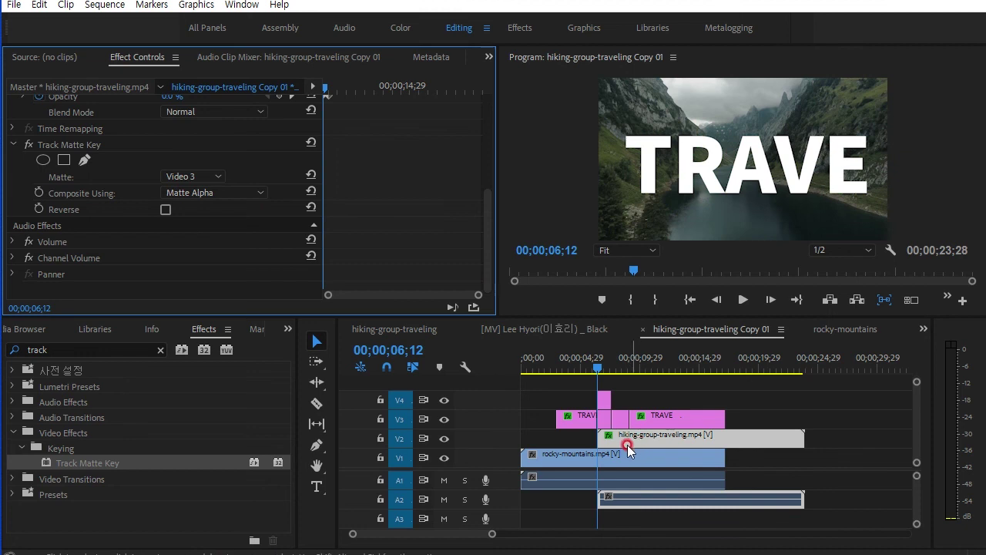
left_click(588, 362)
mouse_move(598, 371)
left_mouse_down()
mouse_move(609, 375)
mouse_move(601, 371)
left_mouse_up()
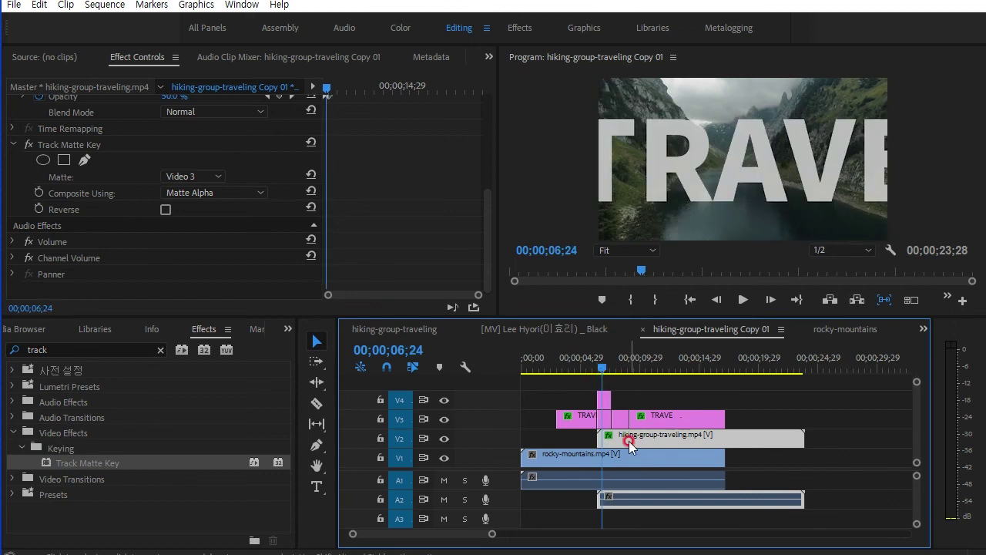
left_click(486, 262)
left_click_drag(486, 262, 486, 223)
left_click(346, 133)
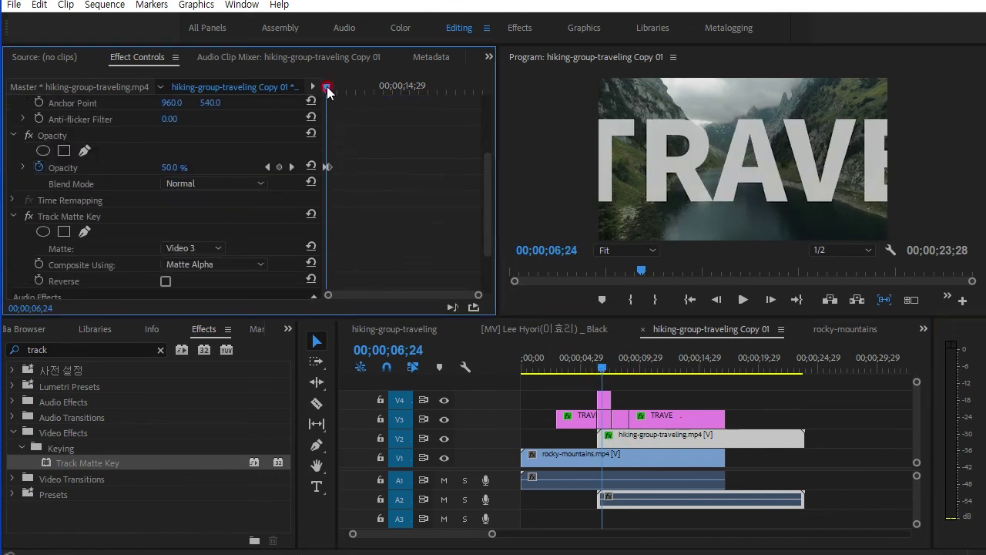
left_click_drag(328, 92, 332, 94)
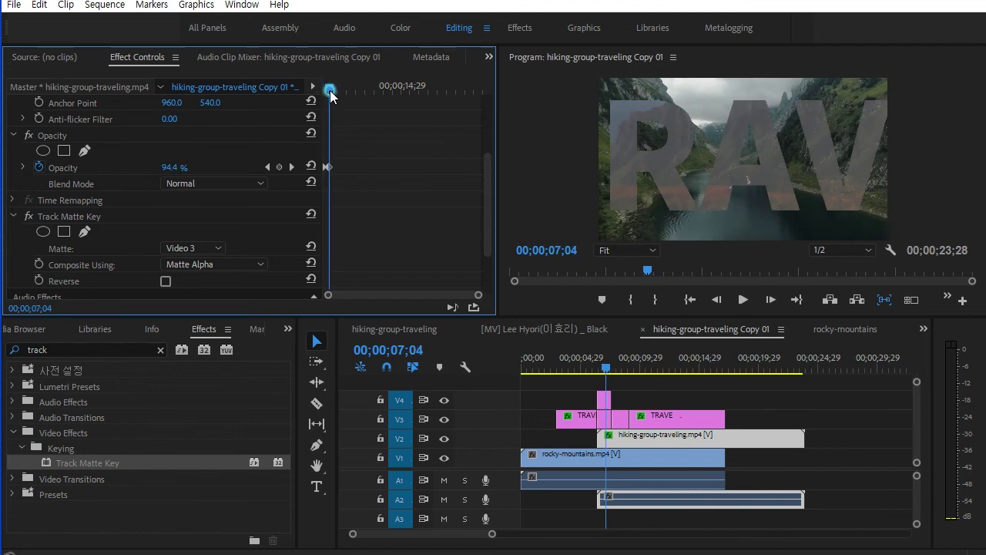
- Inspect the effect settings of the short TRAVEL segments on V3 and V4 and preview the crossfade up to 00;00;07;20
left_click(601, 414)
left_click(589, 410)
left_click(604, 419)
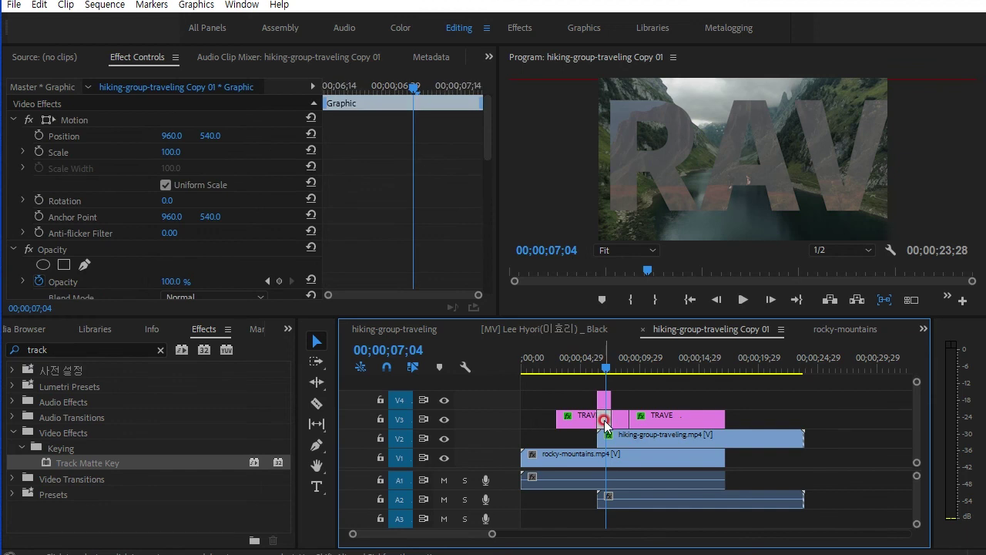
left_click(601, 405)
left_click(604, 397)
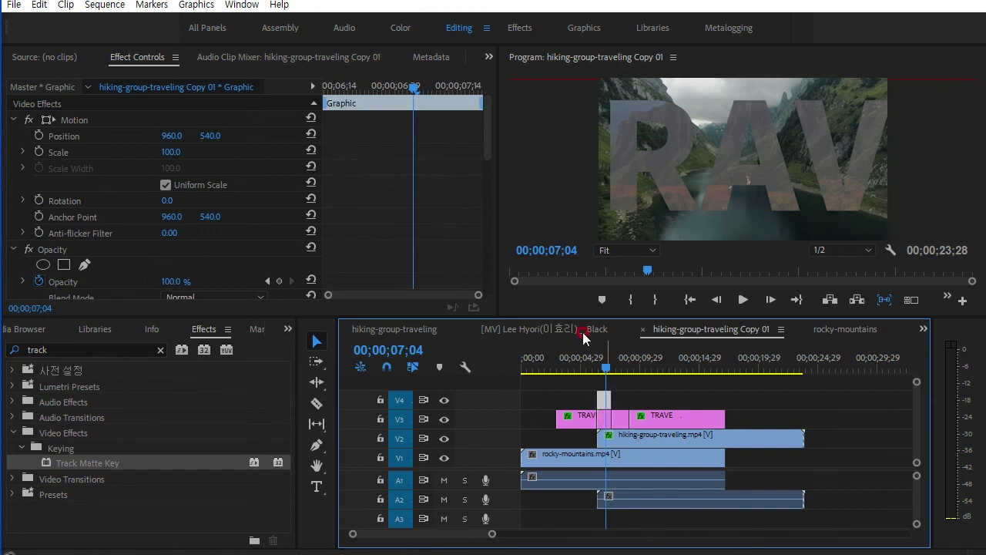
left_click(487, 144)
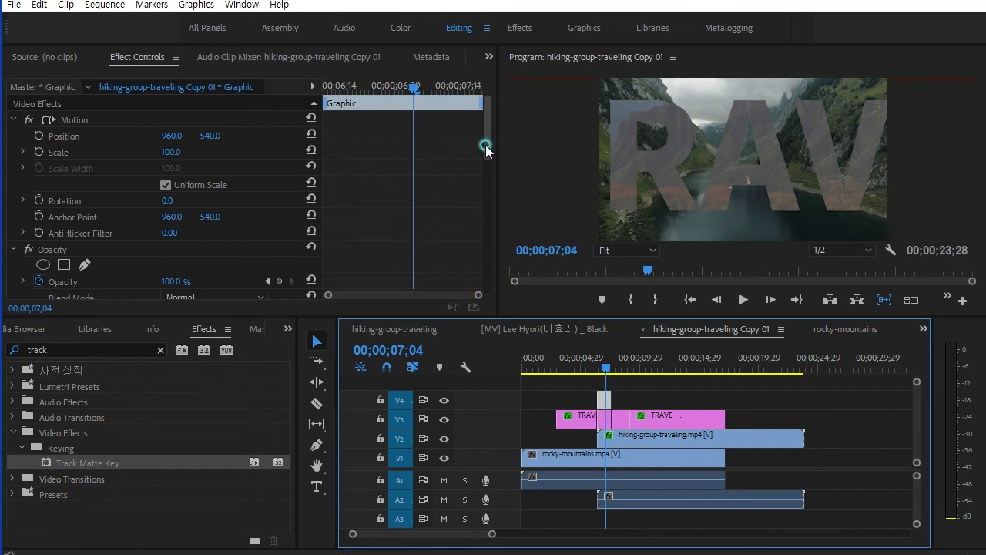
left_click_drag(412, 87, 489, 115)
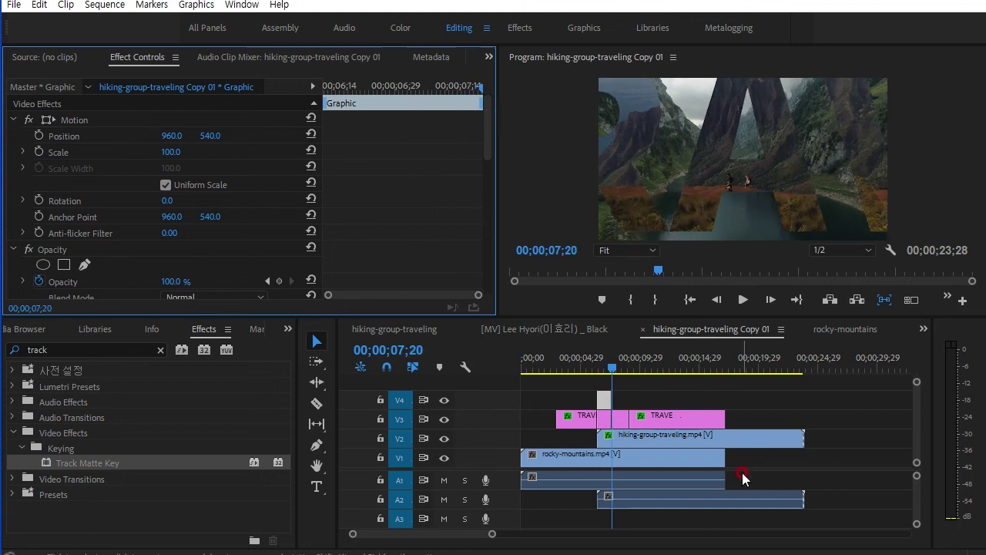
left_click(833, 417)
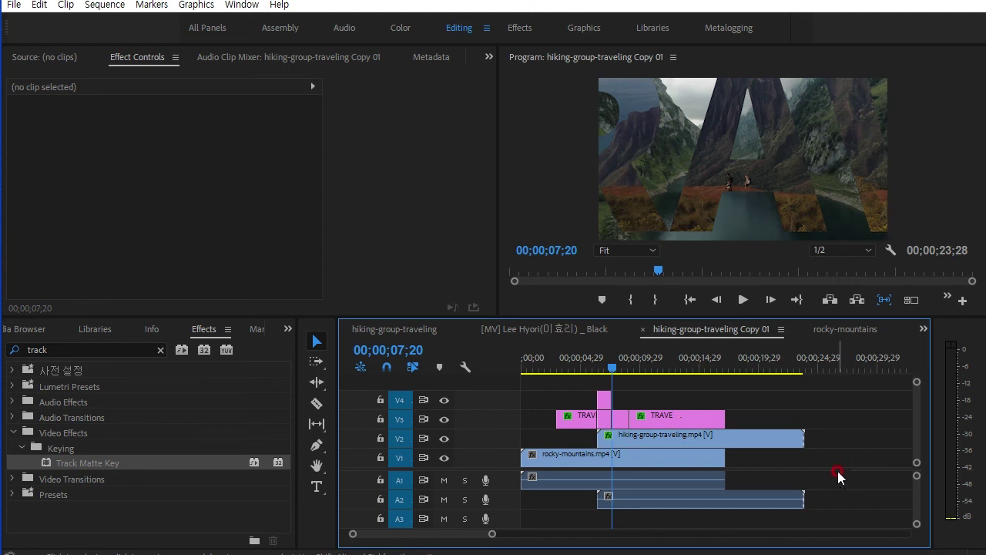